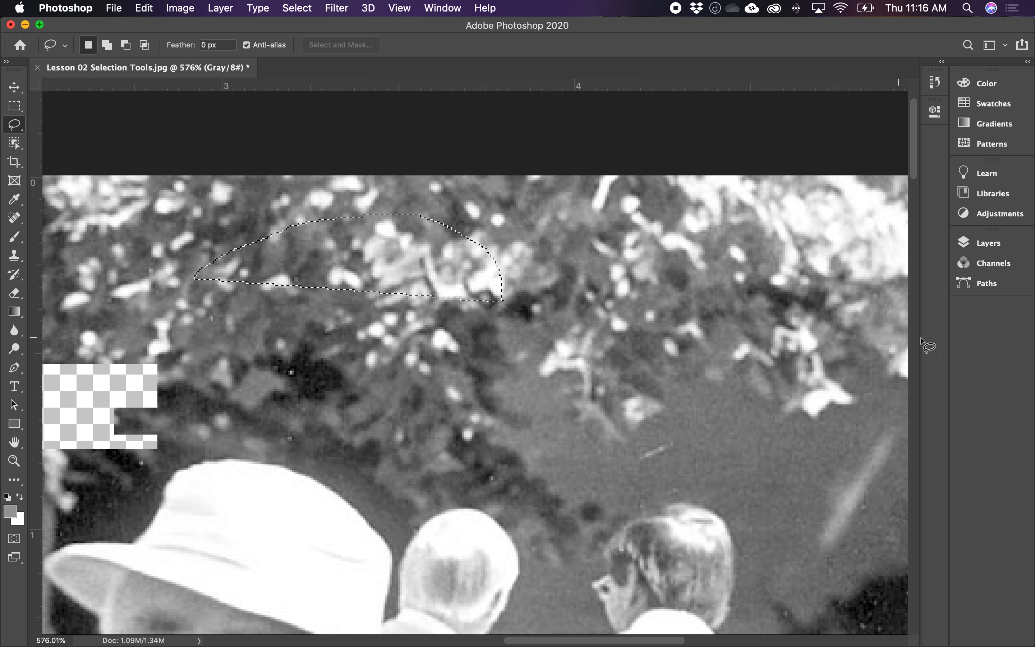
Delete the lassoed patch of foliage from Layer 0.
left_click(992, 243)
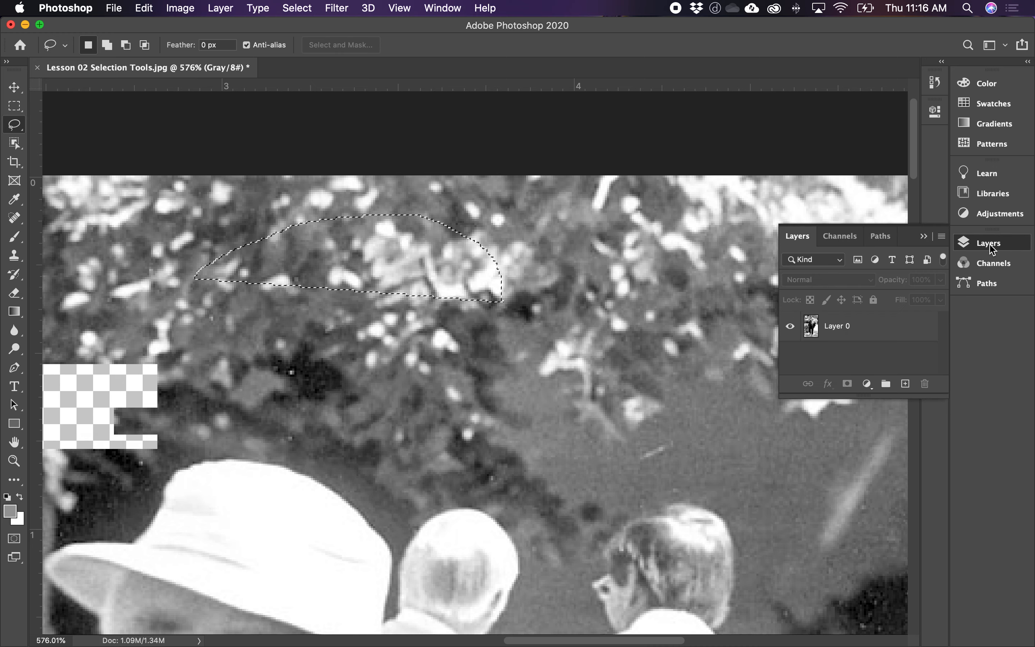
left_click(875, 335)
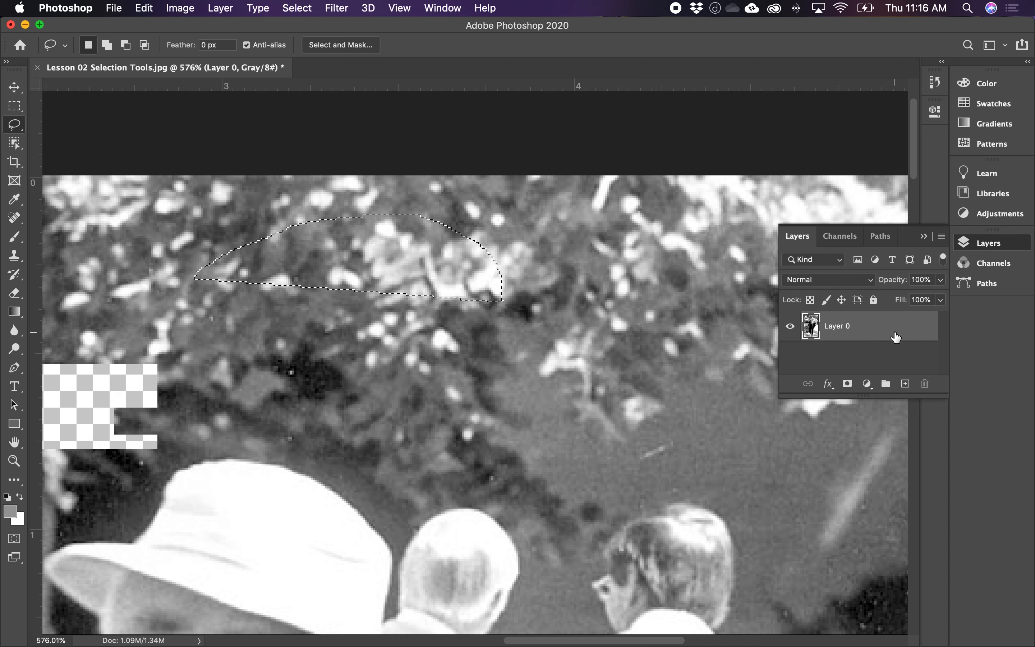
key("Delete")
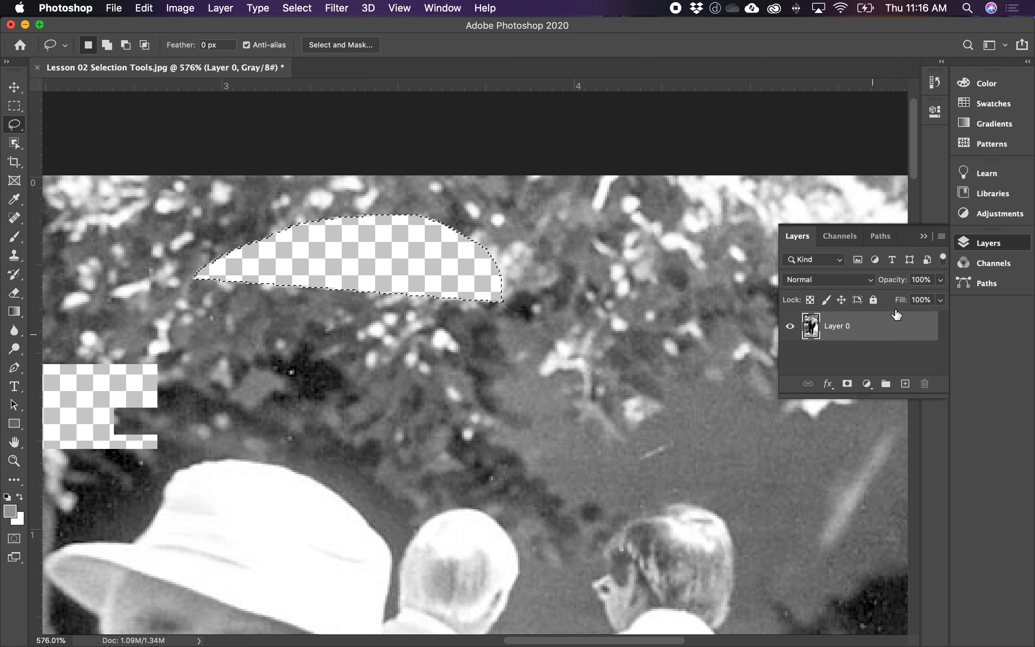
left_click(924, 237)
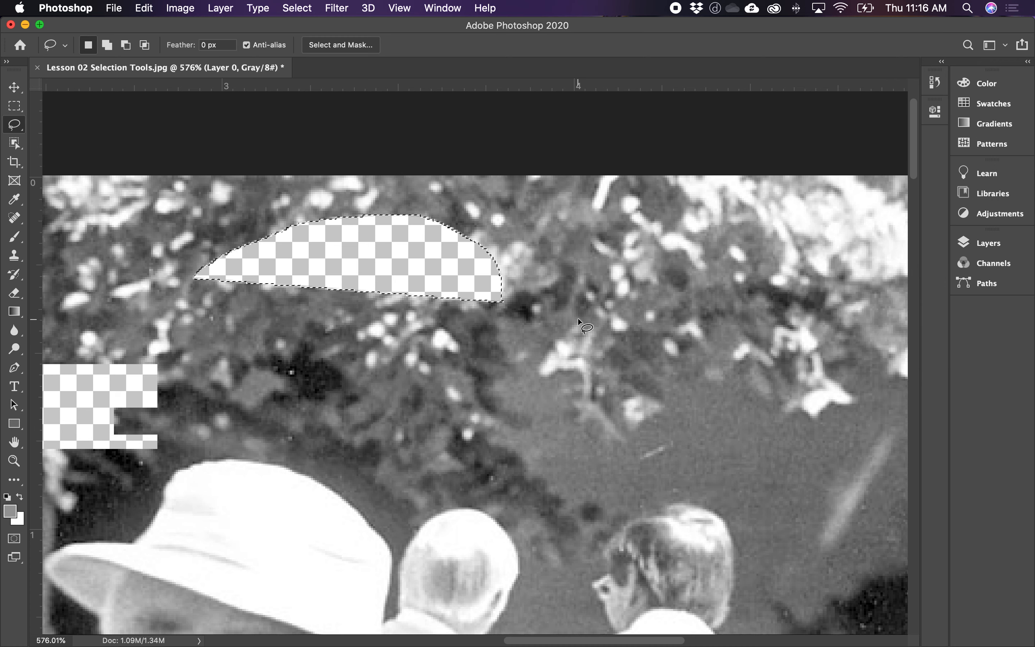
Lasso a teardrop-shaped area of foliage to the right of the first cutout and delete it.
left_click(551, 274)
mouse_move(551, 275)
left_mouse_down()
mouse_move(640, 227)
mouse_move(748, 217)
mouse_move(801, 224)
mouse_move(822, 253)
mouse_move(809, 280)
mouse_move(768, 300)
mouse_move(705, 302)
mouse_move(551, 272)
left_mouse_up()
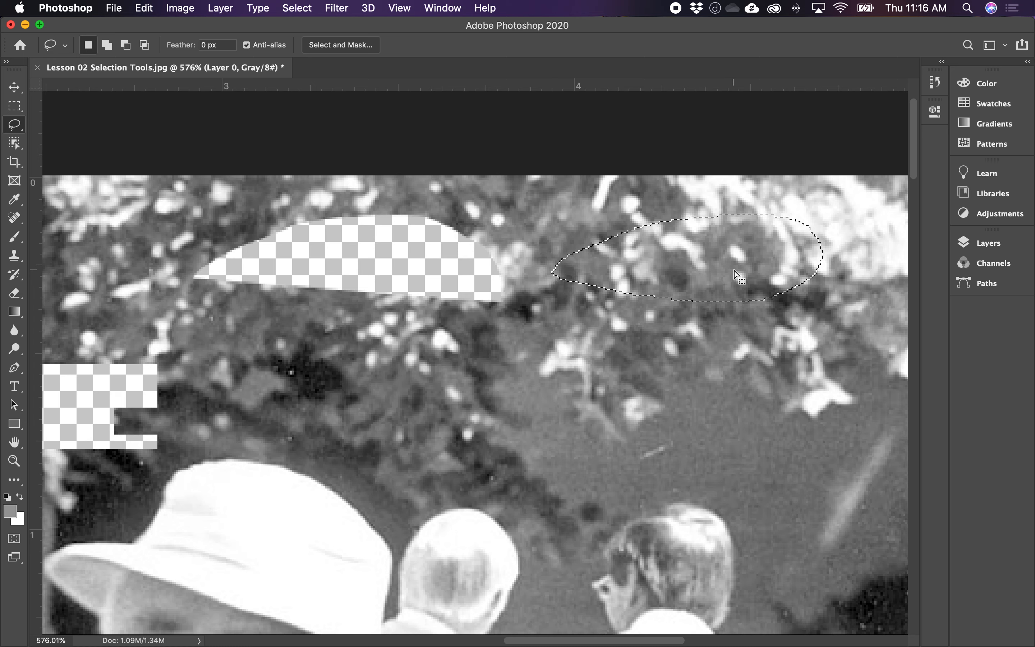
key("Delete")
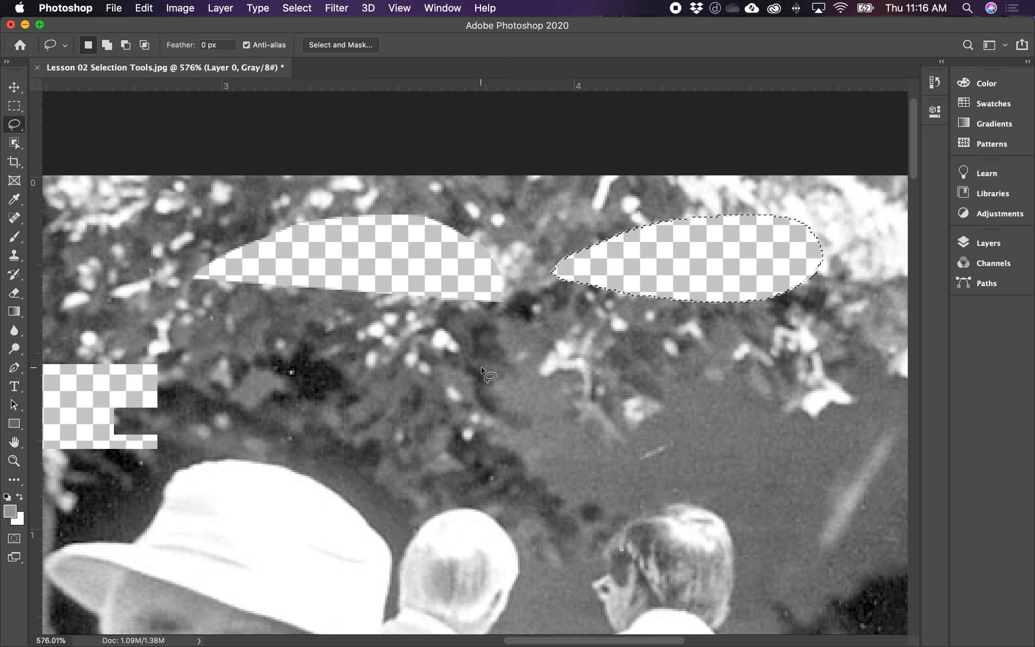
Add a freehand area directly below the teardrop cutout to the current lasso selection.
key("alt")
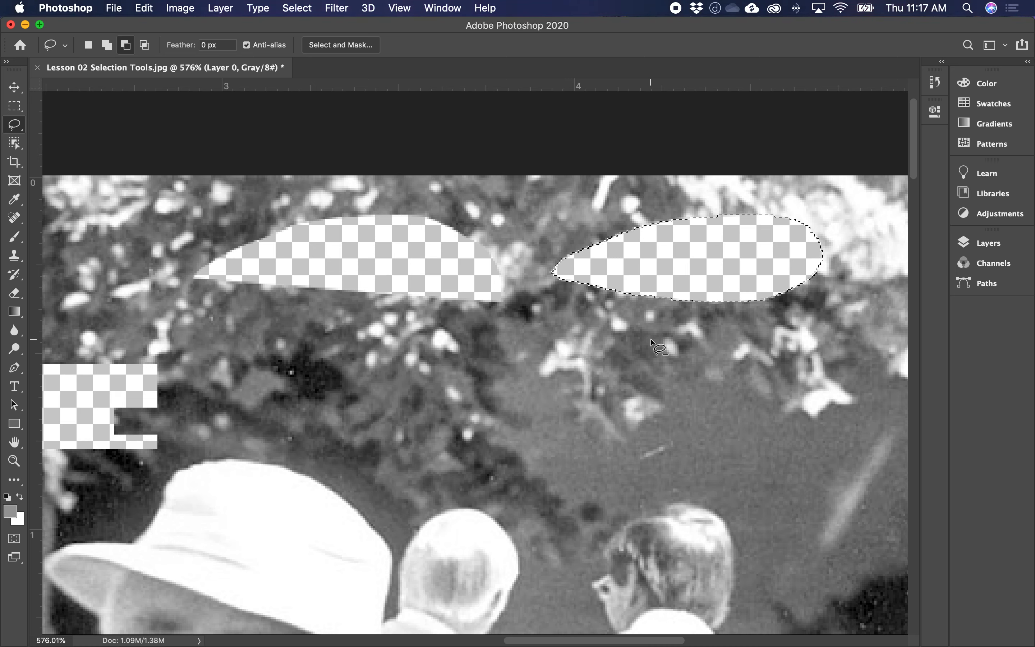
key("shift")
mouse_move(615, 328)
left_mouse_down()
mouse_move(796, 338)
mouse_move(742, 266)
mouse_move(659, 279)
mouse_move(626, 305)
mouse_move(619, 332)
left_mouse_up()
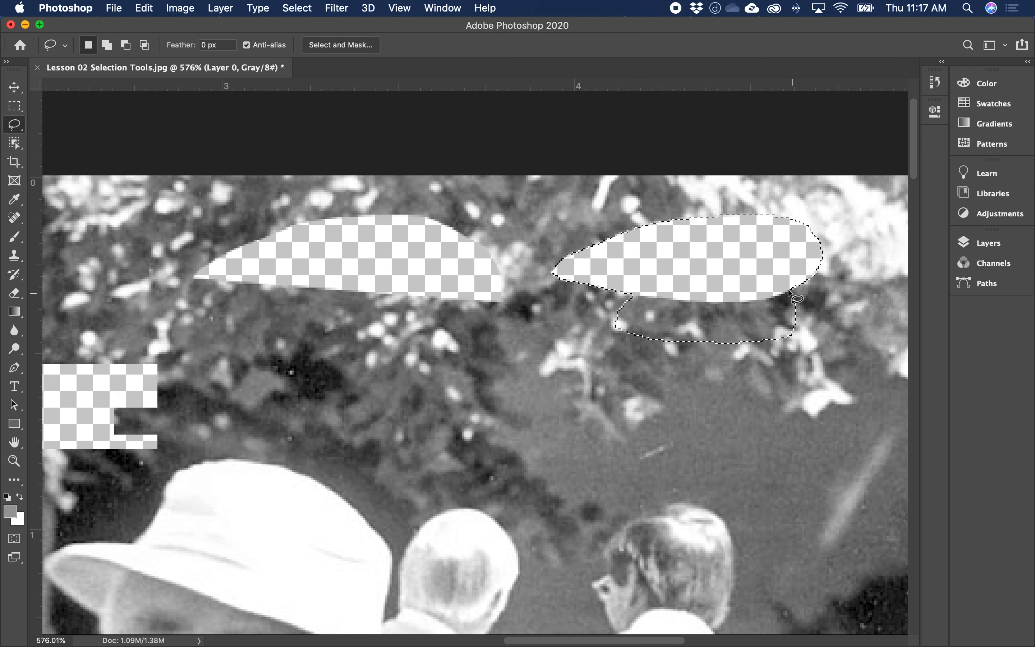
key("shift")
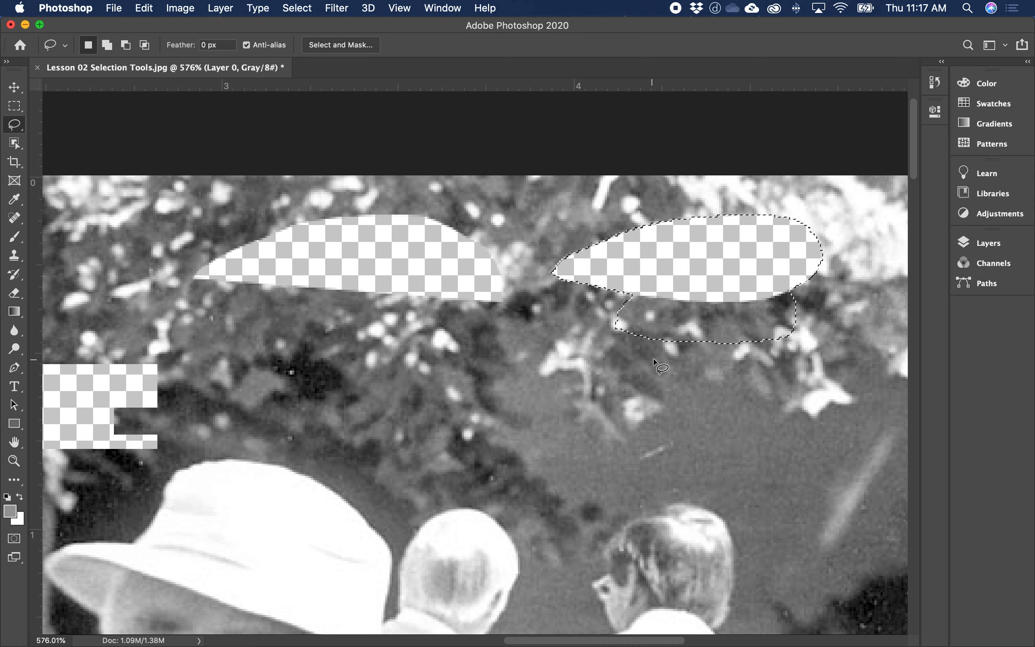
Subtract a freehand strip from the selection's lower edge, delete the selected pixels and clear the selection.
key("alt")
key("alt")
key("alt")
left_click_drag(642, 362, 677, 329)
mouse_move(781, 366)
left_mouse_down()
mouse_move(693, 373)
mouse_move(646, 360)
left_mouse_up()
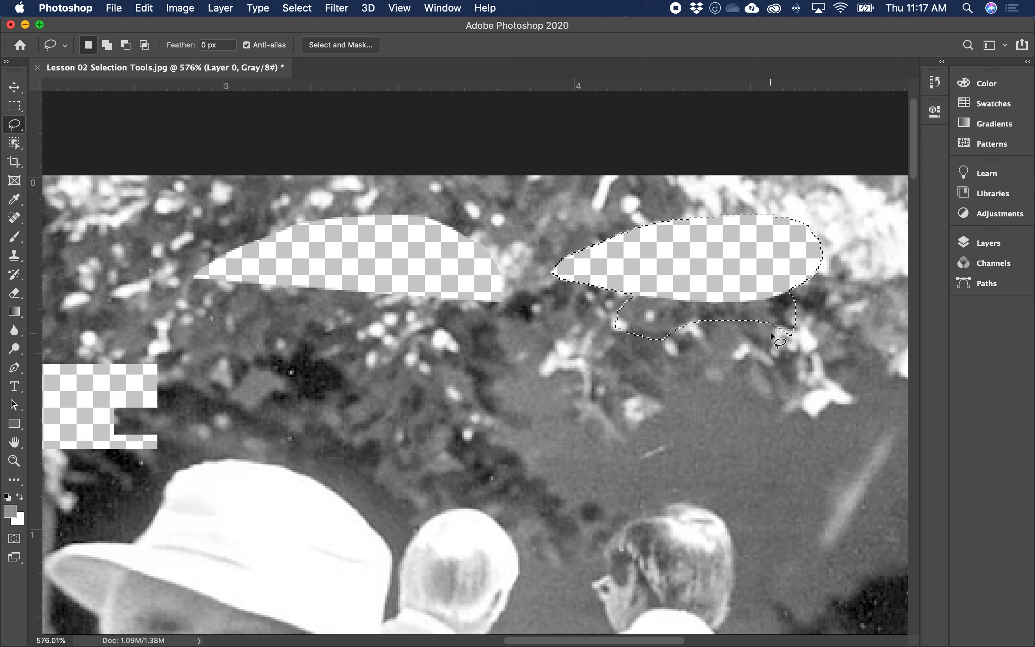
key("Delete")
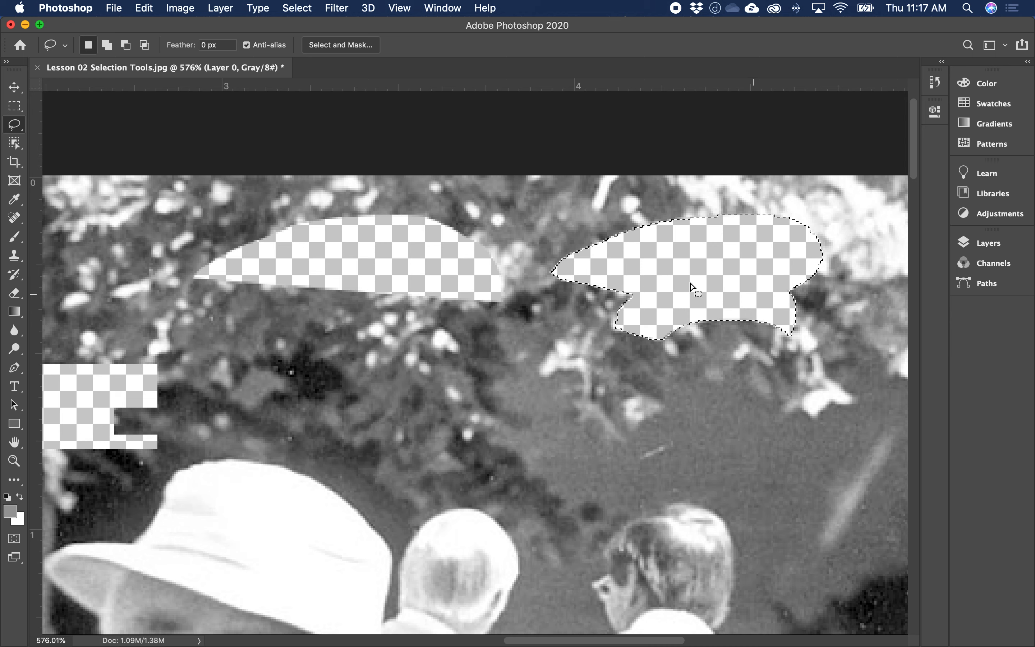
key("super+d")
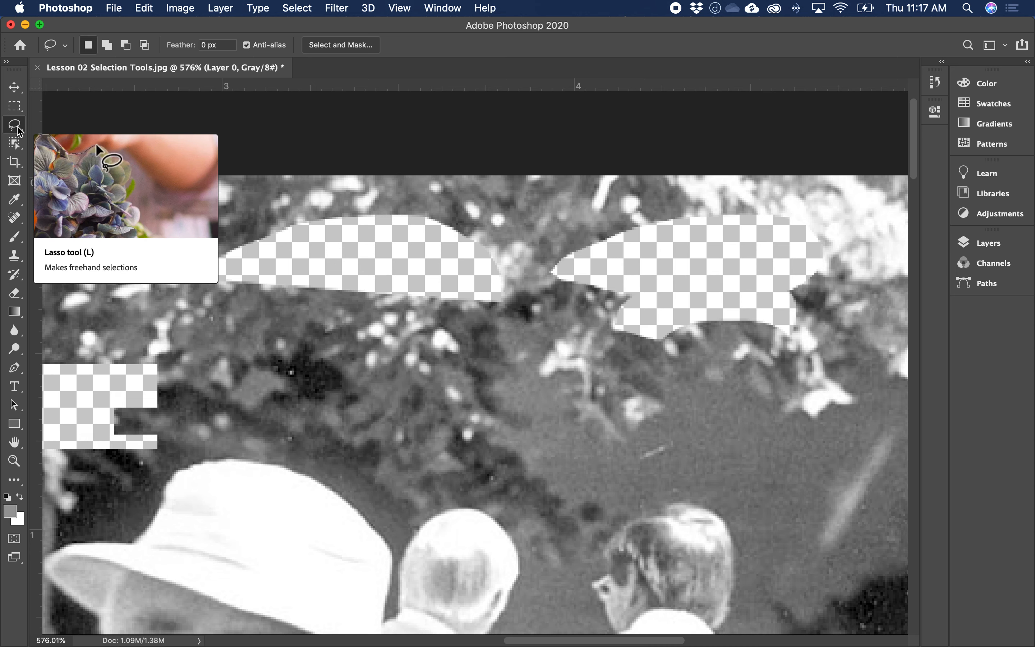
With the Polygonal Lasso tool, outline a closed zigzag area between the cutouts and the men's heads, and deselect it.
left_click_drag(20, 131, 99, 146)
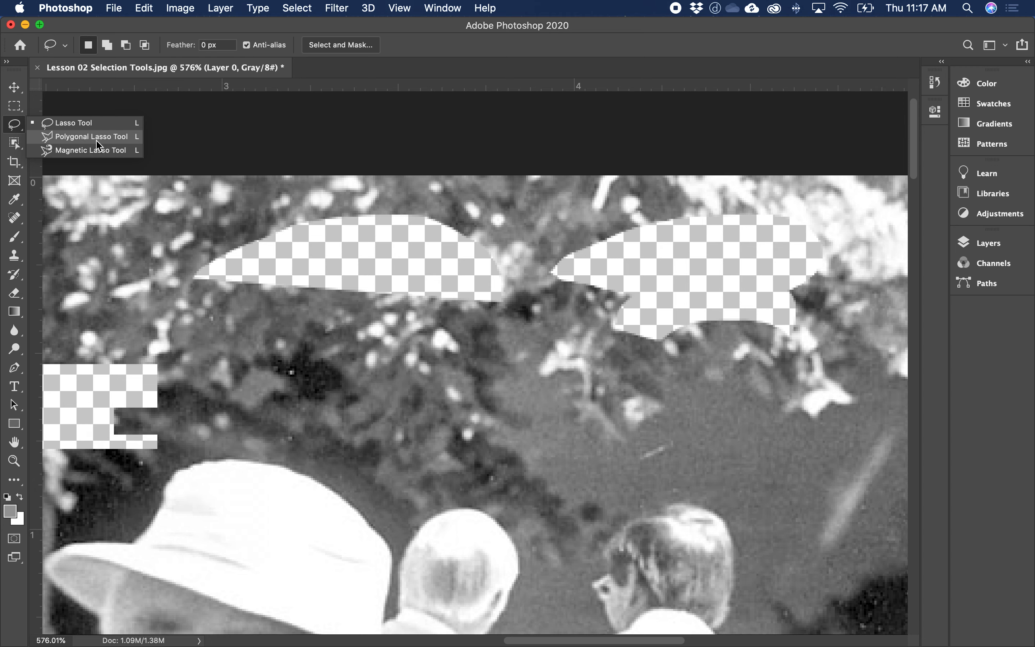
left_click_drag(98, 146, 99, 144)
scroll(541, 427, "down", 3)
scroll(541, 427, "right", 5)
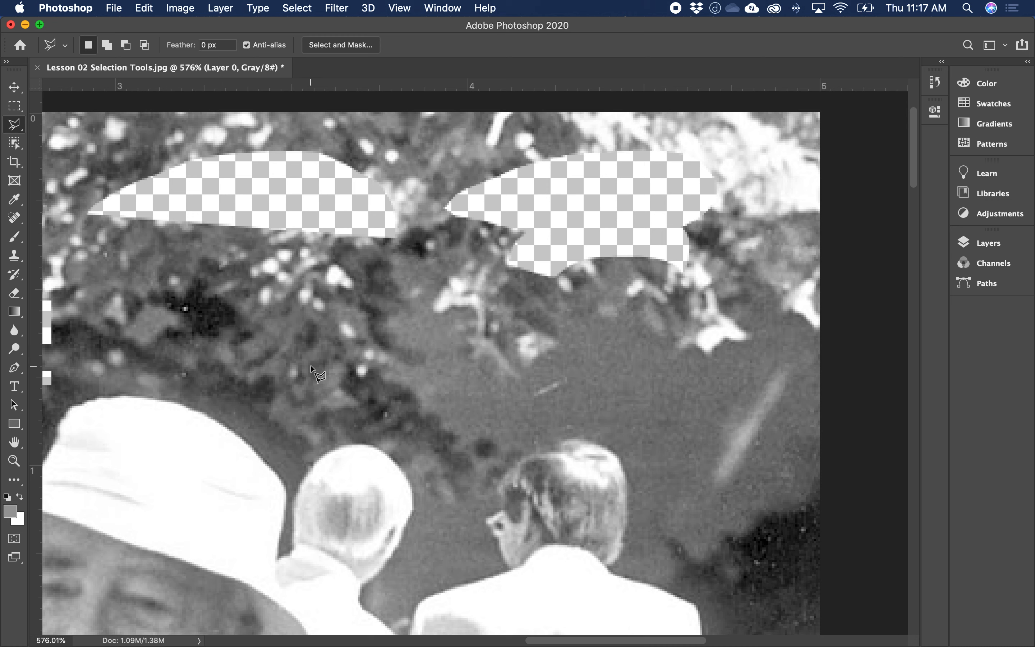
left_click(459, 337)
left_click(573, 335)
left_click(665, 392)
left_click(758, 325)
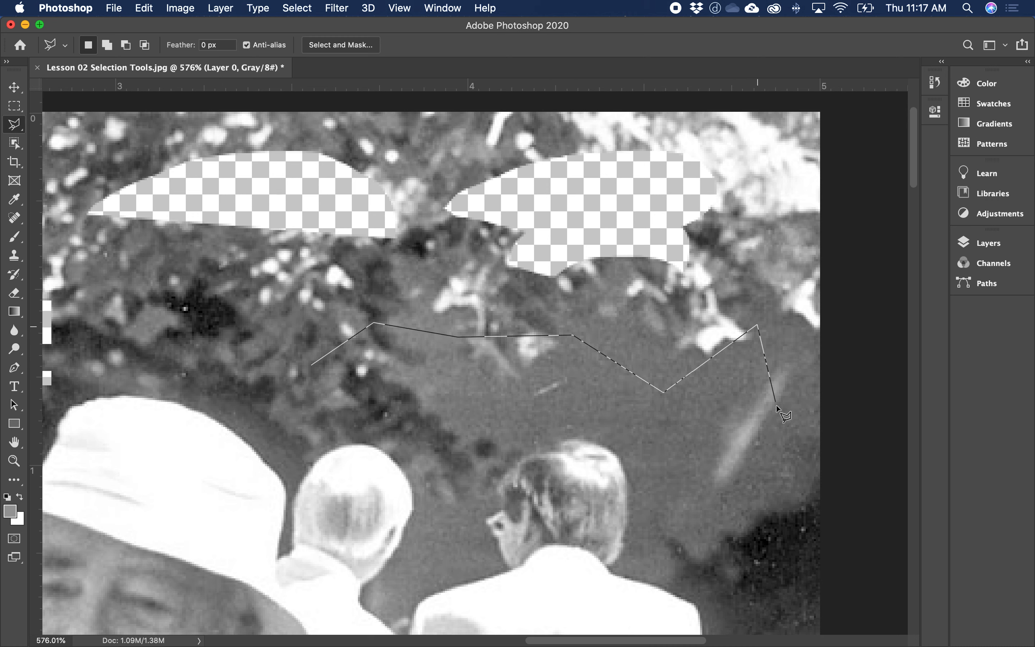
left_click(607, 420)
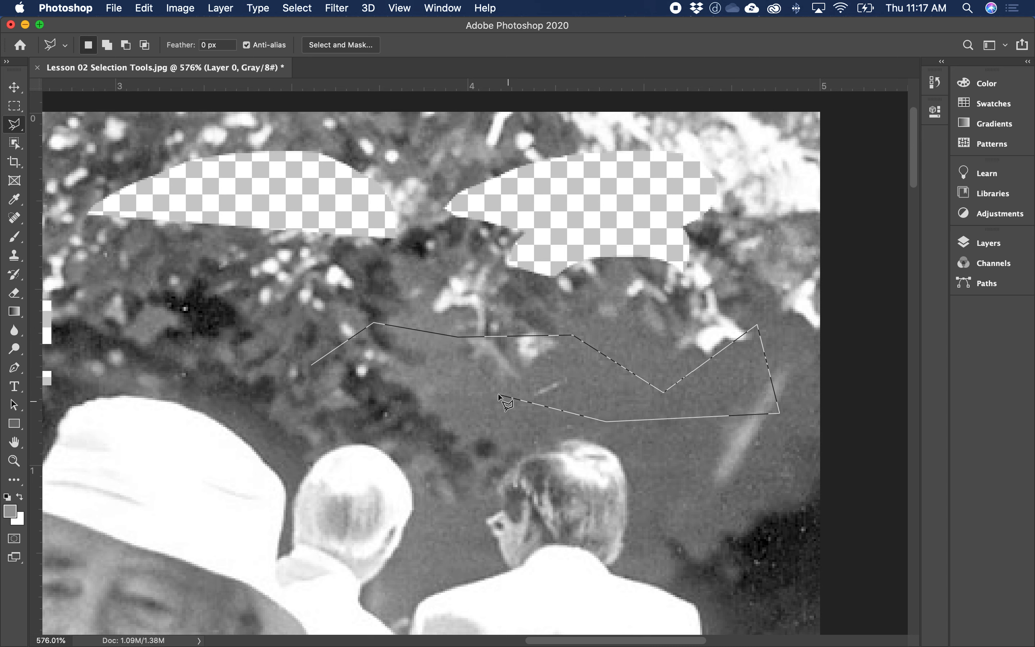
left_click(403, 417)
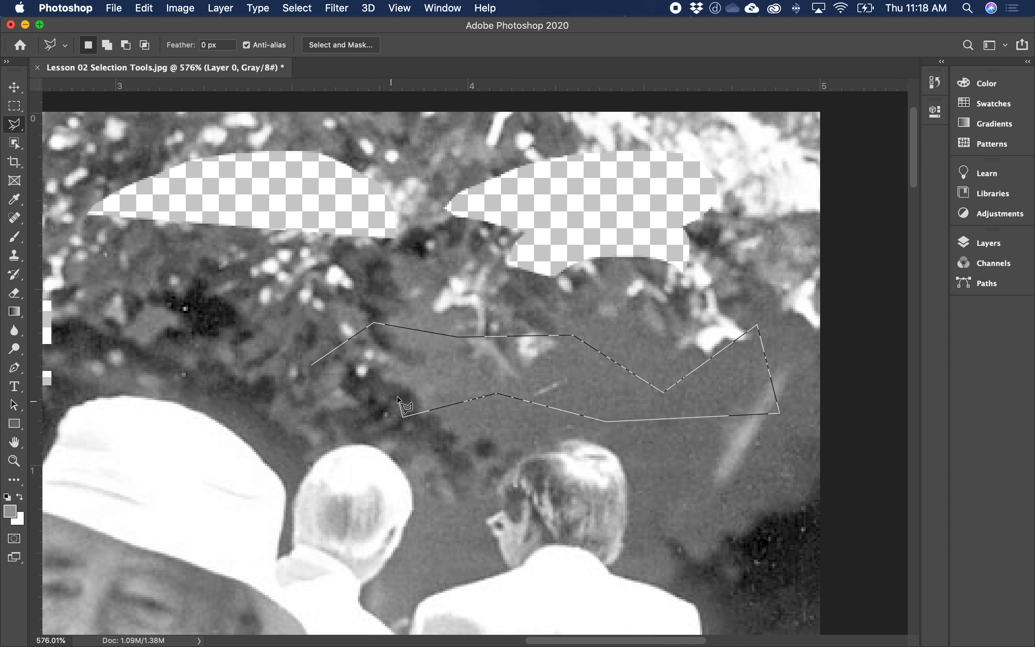
left_click(312, 364)
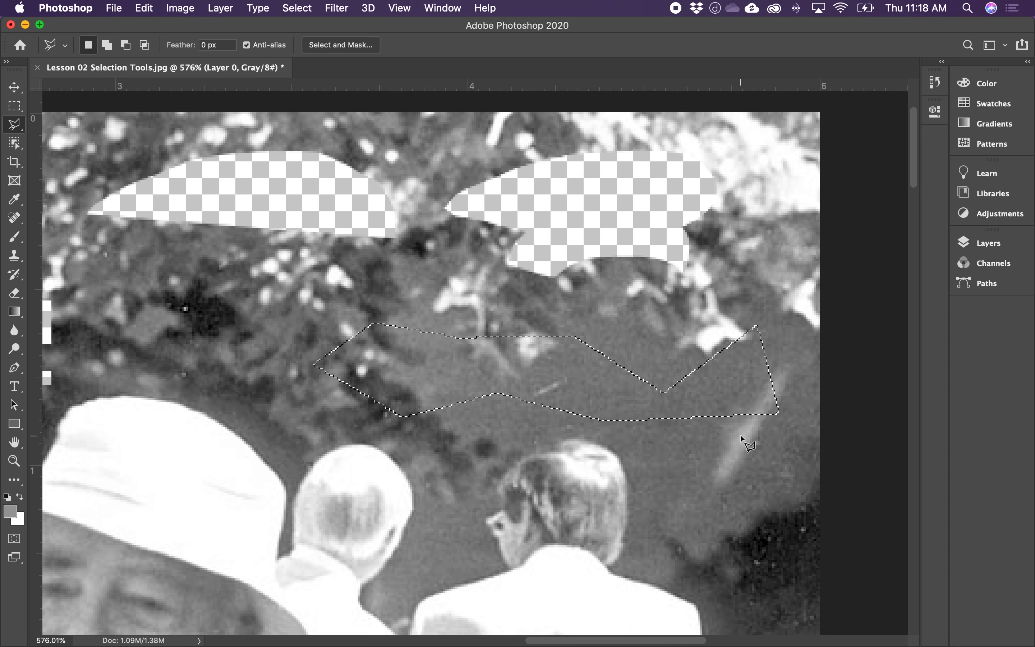
key("super+d")
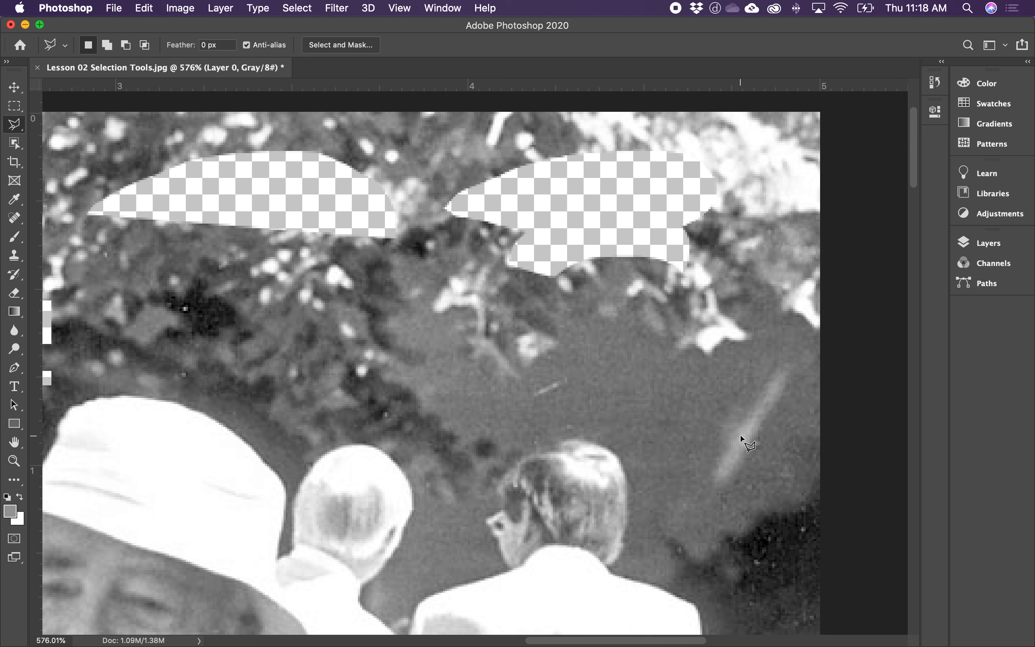
Outline a polygonal area above the men's heads, closing it automatically from the last corner, and deselect it.
left_click(318, 351)
left_click(560, 310)
left_click(741, 309)
left_click(634, 399)
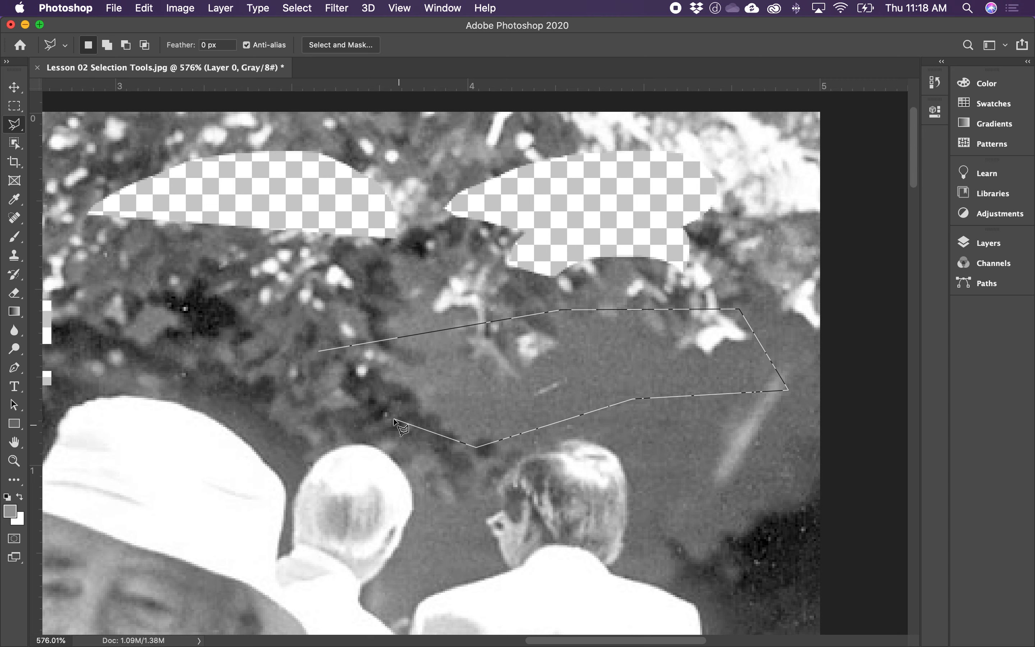
double_click(371, 428)
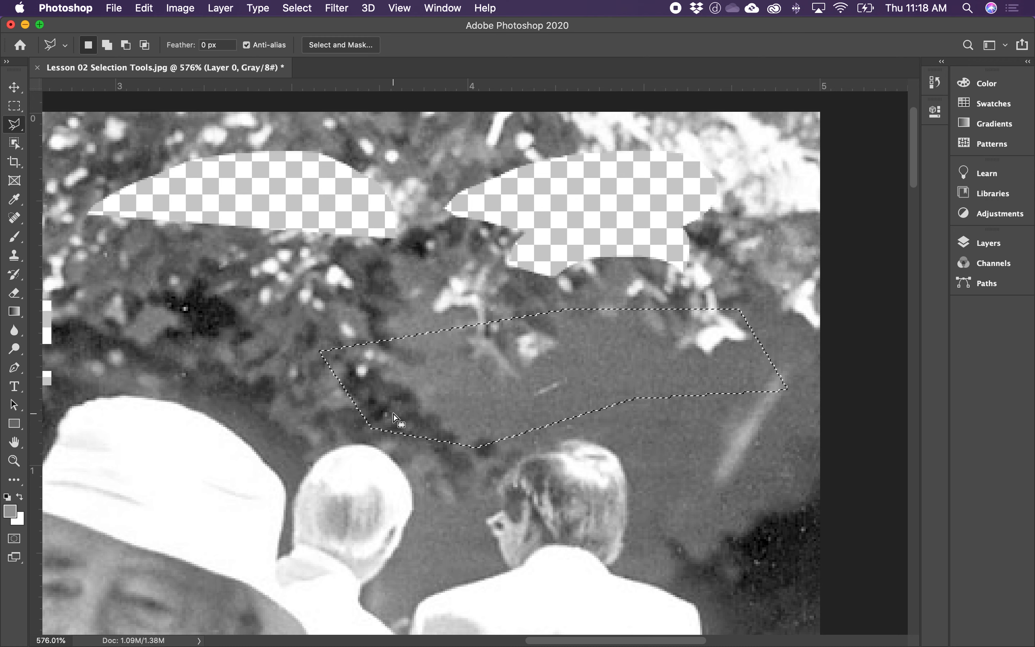
key("super+d")
Make a six-cornered polygonal selection from the foliage across the grey background, reaching down beside the dark-haired man's head.
left_click(353, 367)
left_click(518, 336)
left_click(684, 342)
left_click(776, 393)
left_click(618, 418)
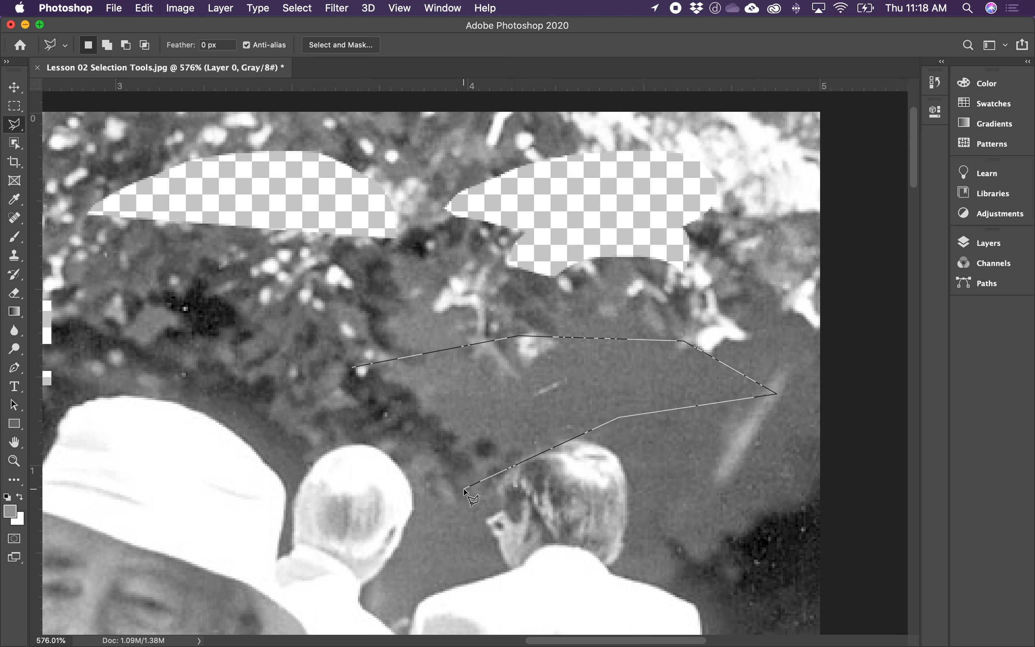
double_click(464, 490)
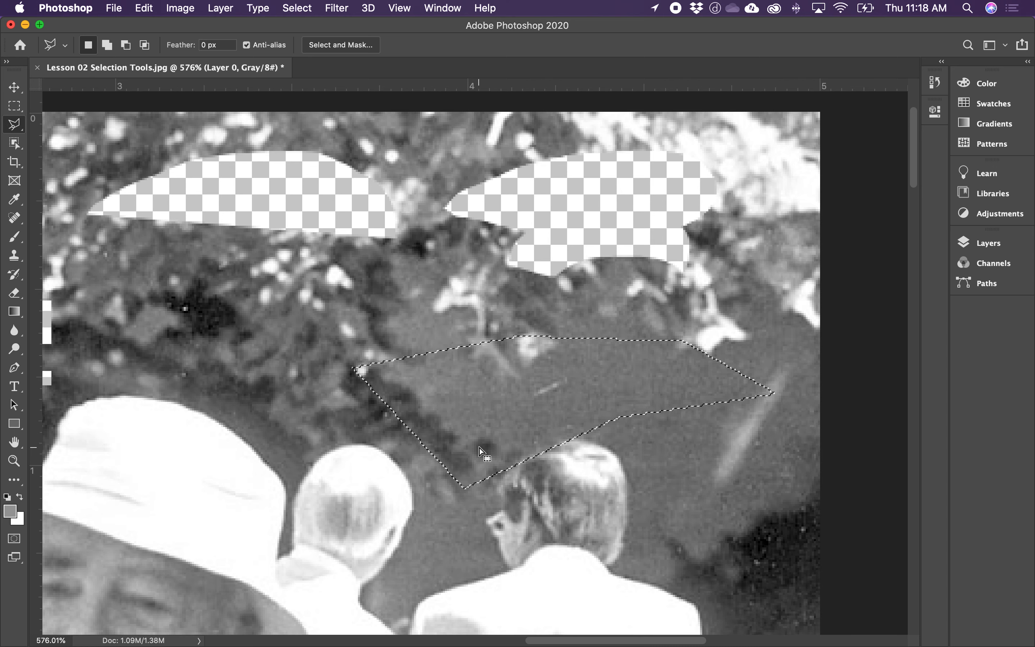
Add a polygonal area of dark foliage to the left end of the selection.
key("shift")
left_click(313, 321)
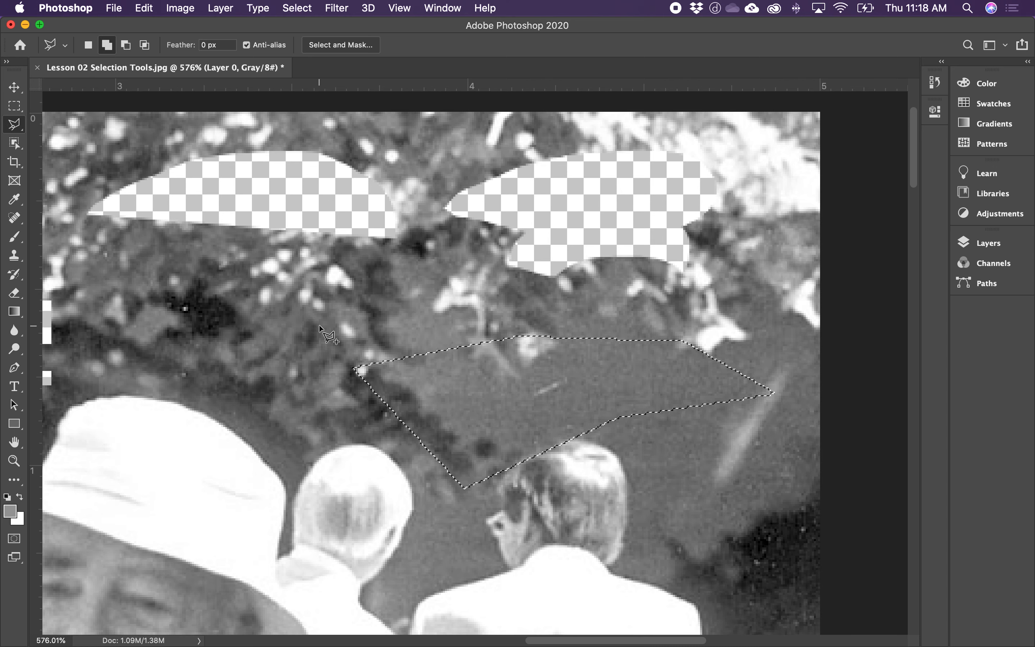
left_click(466, 351)
left_click(340, 417)
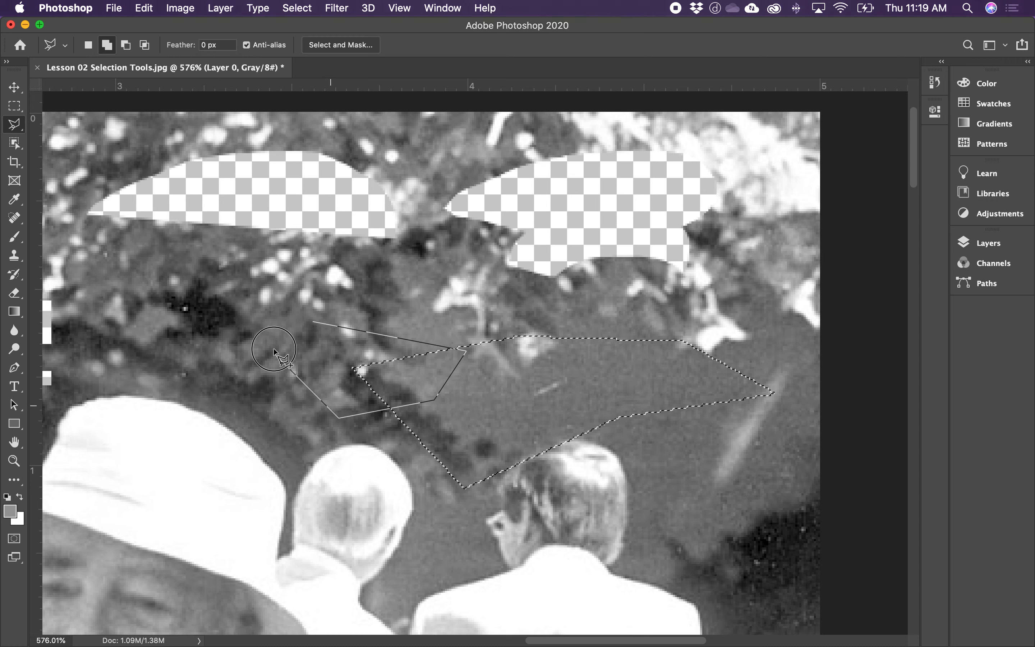
left_click(275, 354)
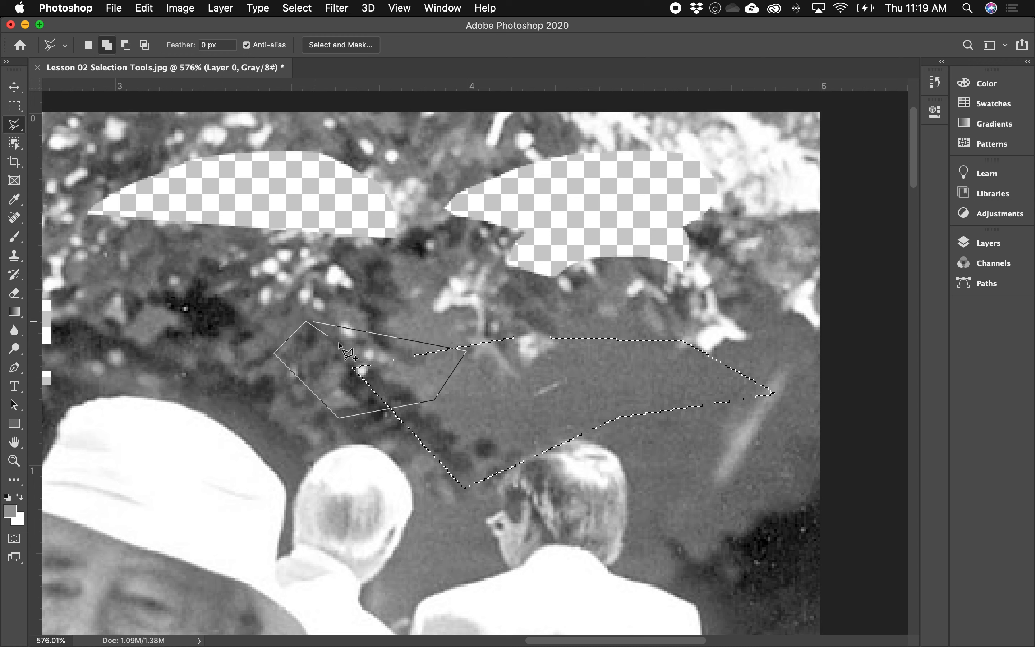
left_click(315, 321)
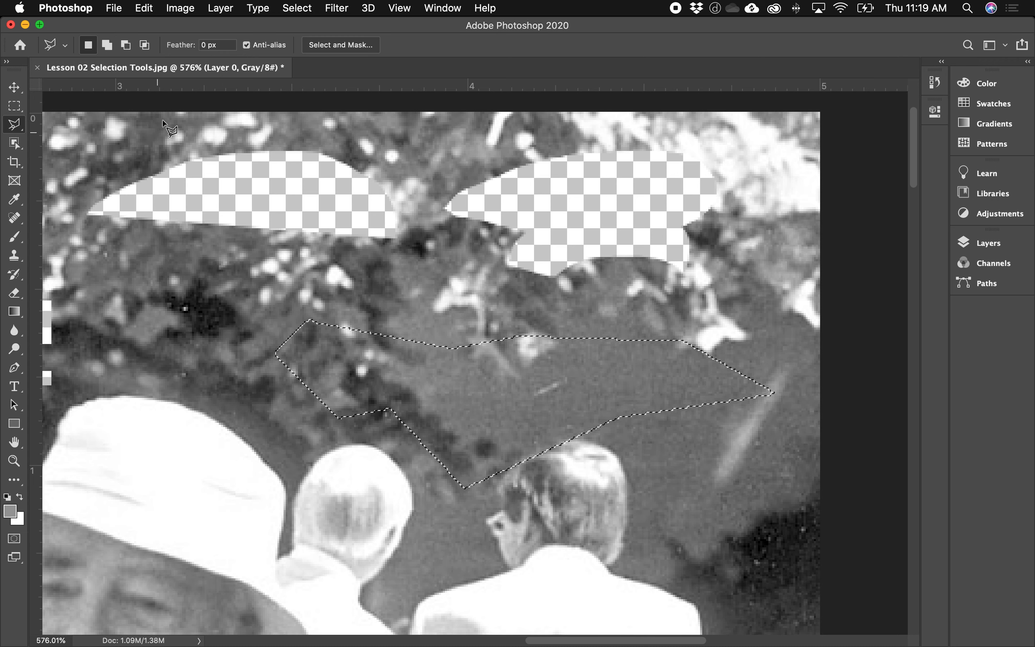
Set the Polygonal Lasso to Add to Selection and add a four-sided area along the selection's upper edge.
left_click(108, 46)
left_click(381, 305)
left_click(534, 376)
left_click(390, 377)
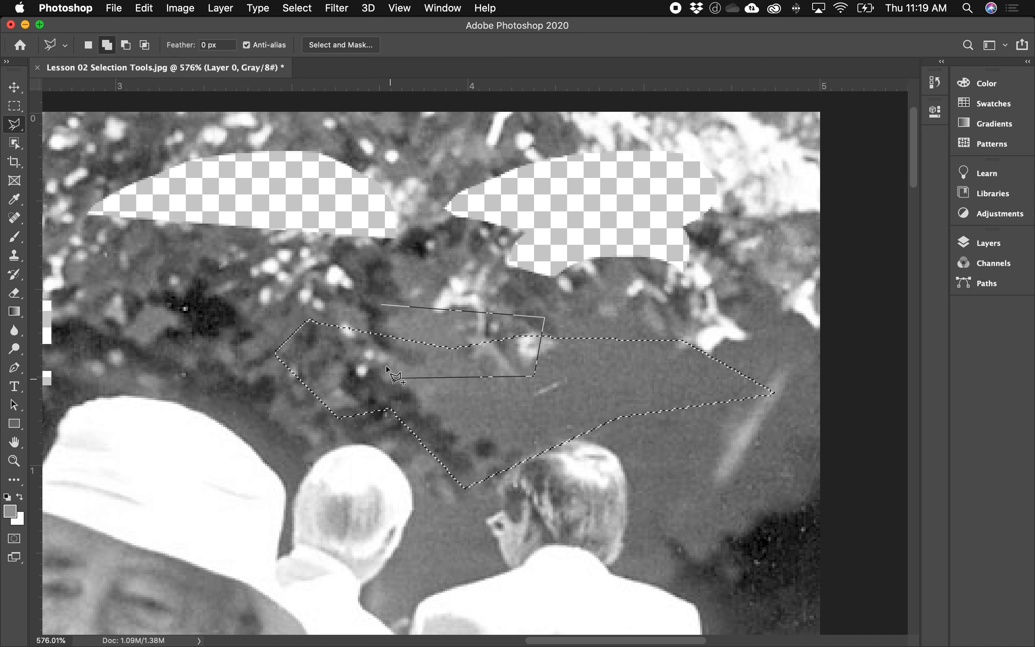
left_click(382, 306)
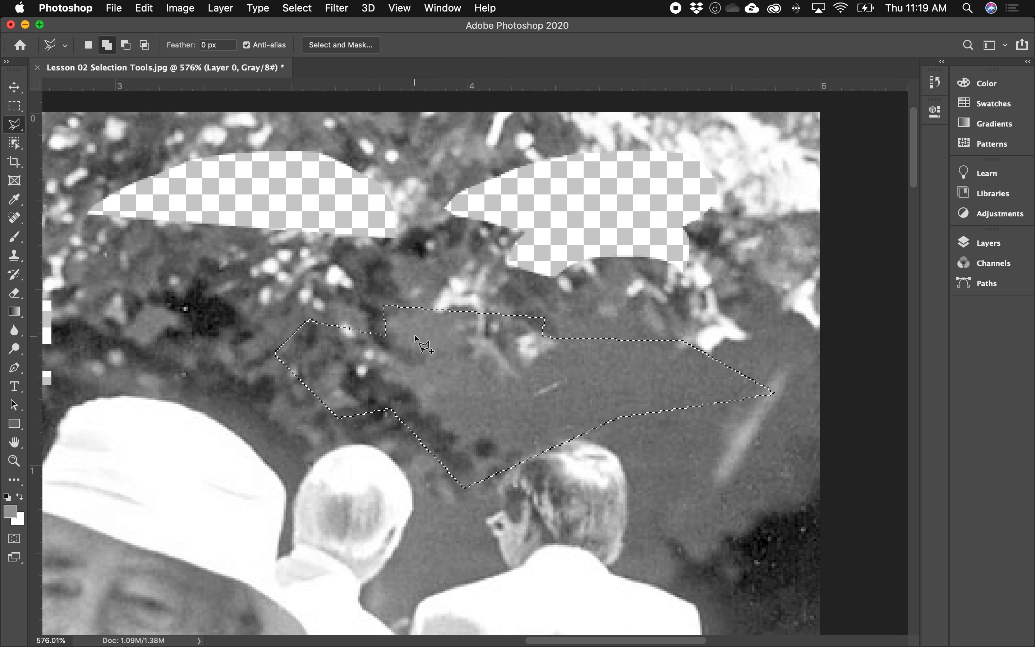
Subtract a five-sided area from the selection's lower-right edge, above the dark-haired man's head.
key("alt")
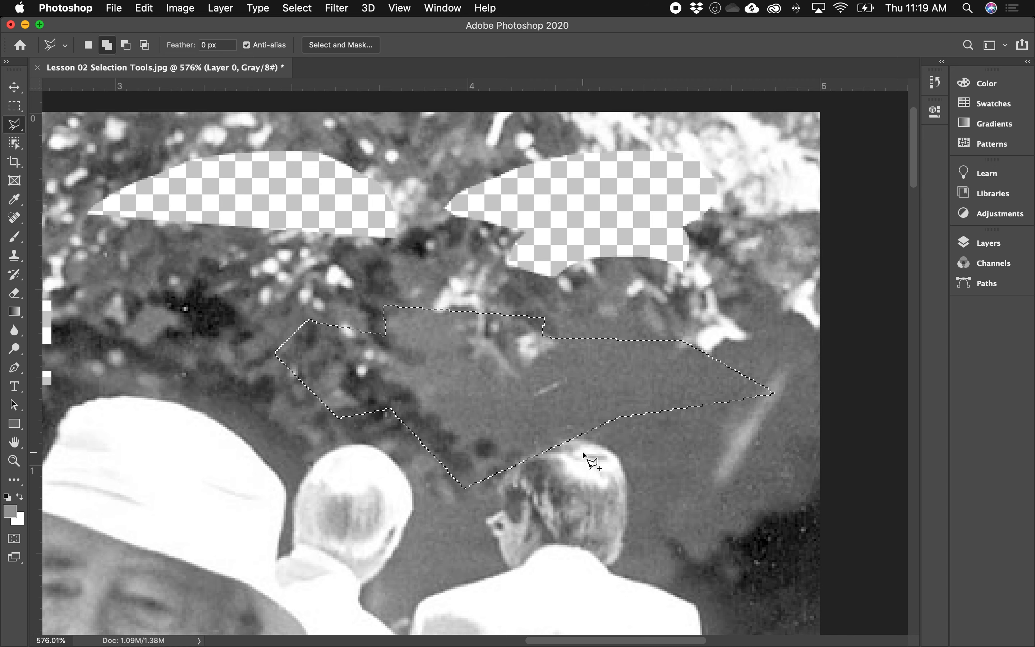
left_click(657, 459)
left_click(504, 415)
left_click(532, 376)
left_click(651, 376)
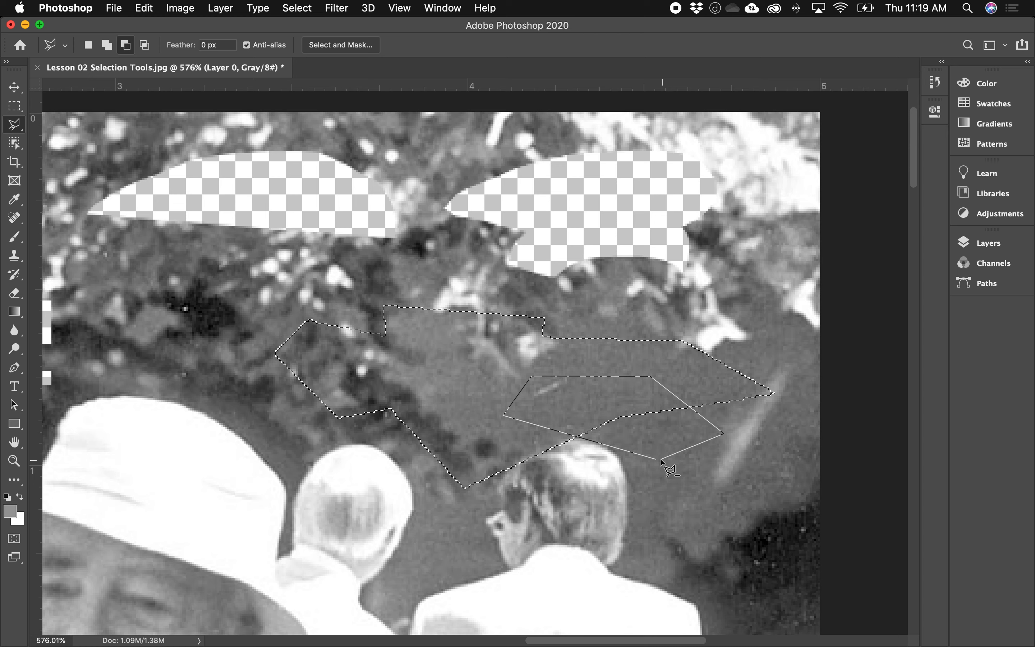
left_click(657, 459)
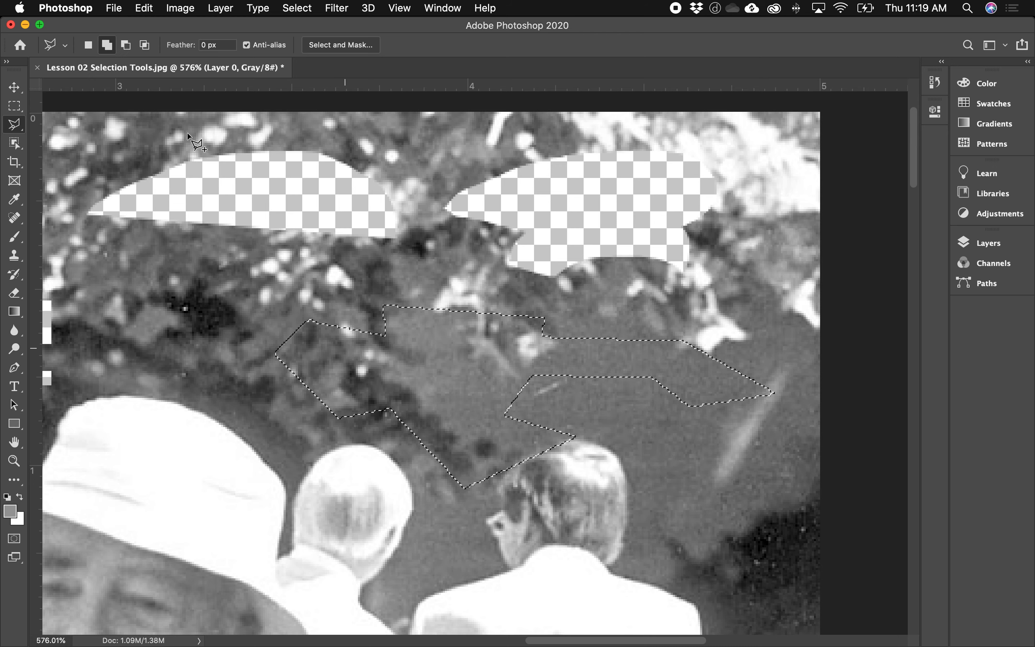
Use Subtract from Selection to cut off the selection's right end with a polygon, and return to New Selection mode.
left_click(126, 46)
left_click(783, 429)
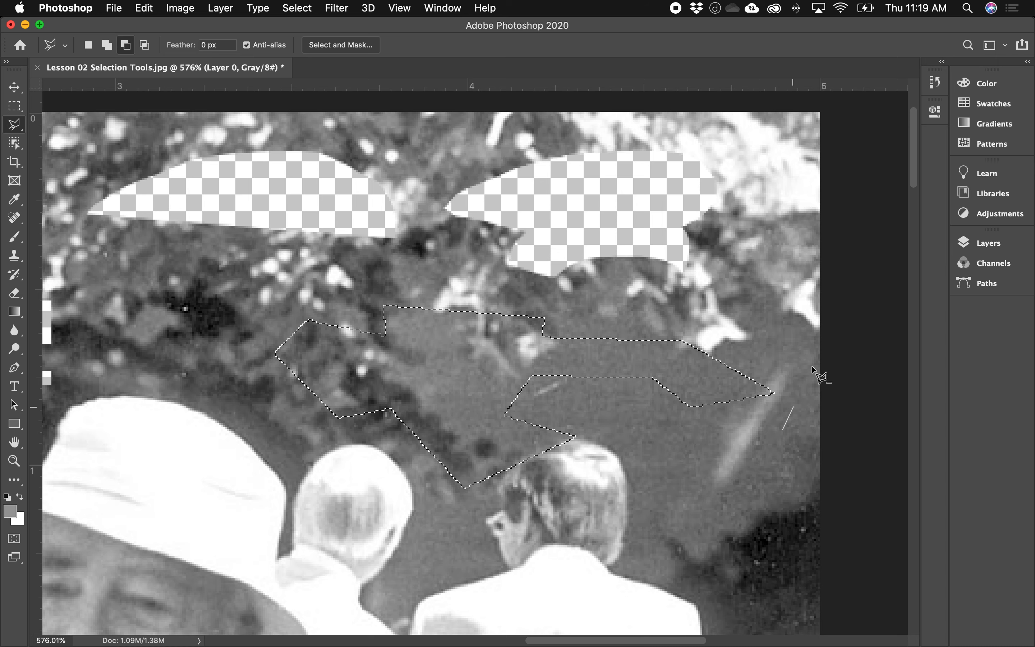
left_click(796, 351)
left_click(690, 289)
left_click(608, 395)
left_click(688, 456)
left_click(783, 429)
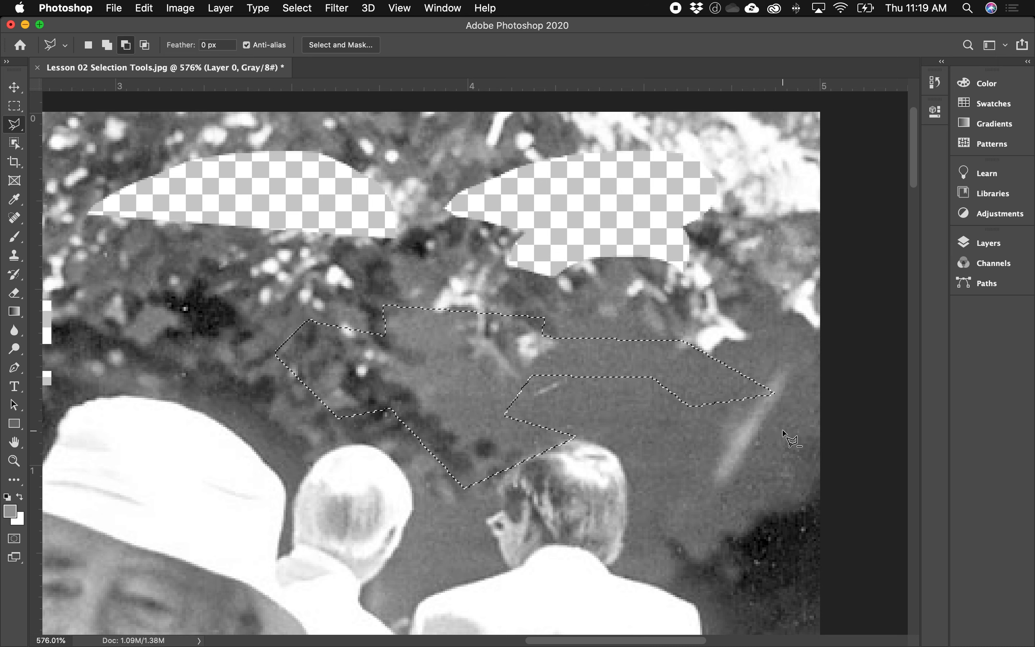
left_click(89, 45)
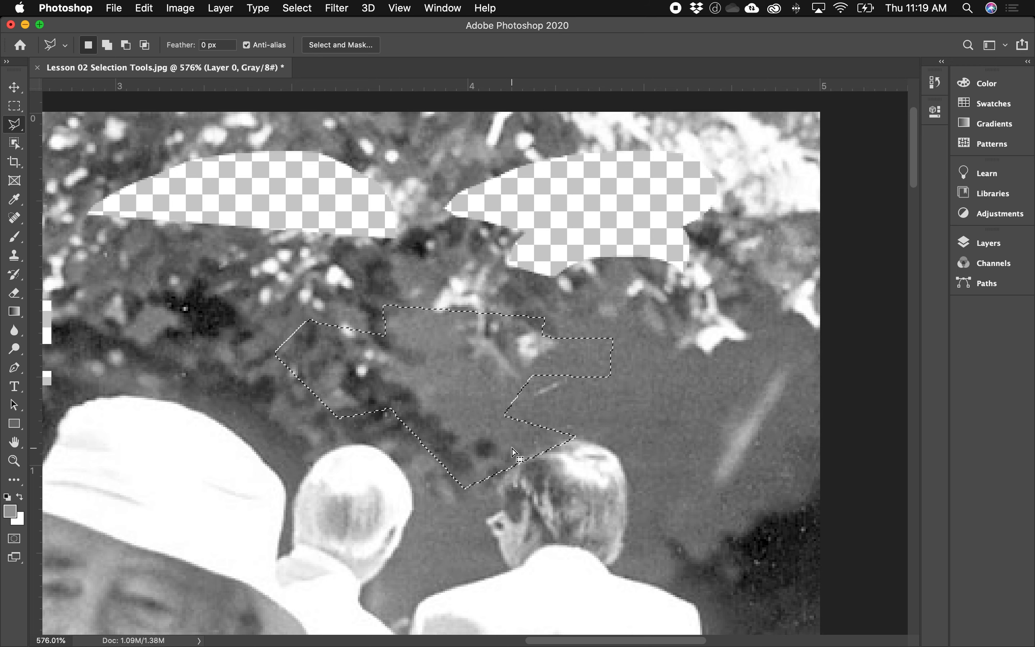
Delete the selected polygonal area above the two men's heads and deselect.
key("Delete")
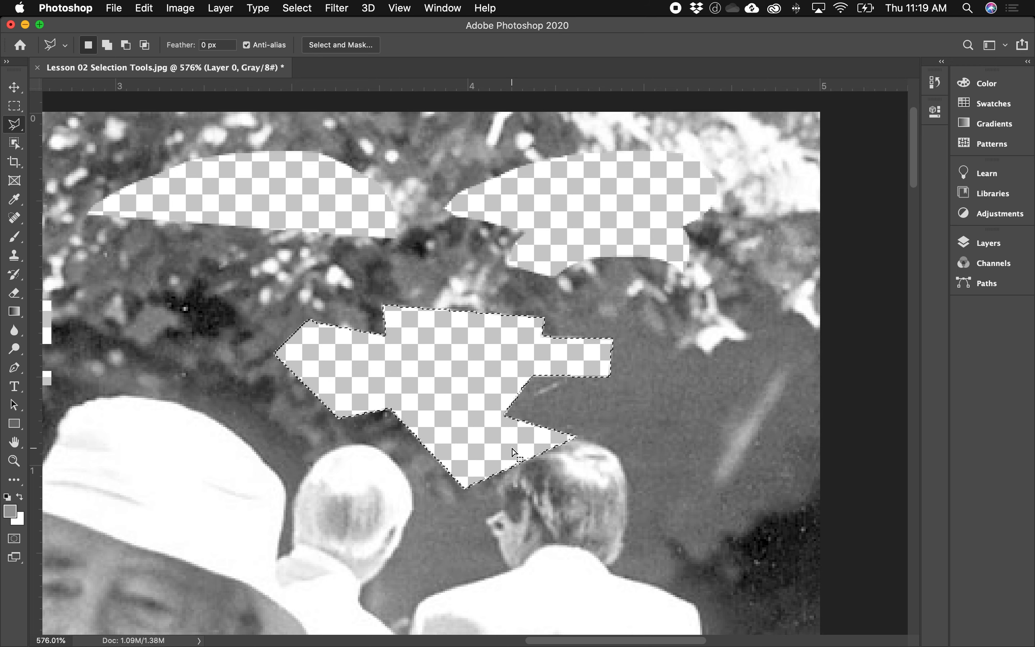
key("super+d")
mouse_move(436, 505)
left_mouse_down()
mouse_move(501, 469)
mouse_move(375, 485)
left_mouse_up()
left_click_drag(433, 432, 406, 454)
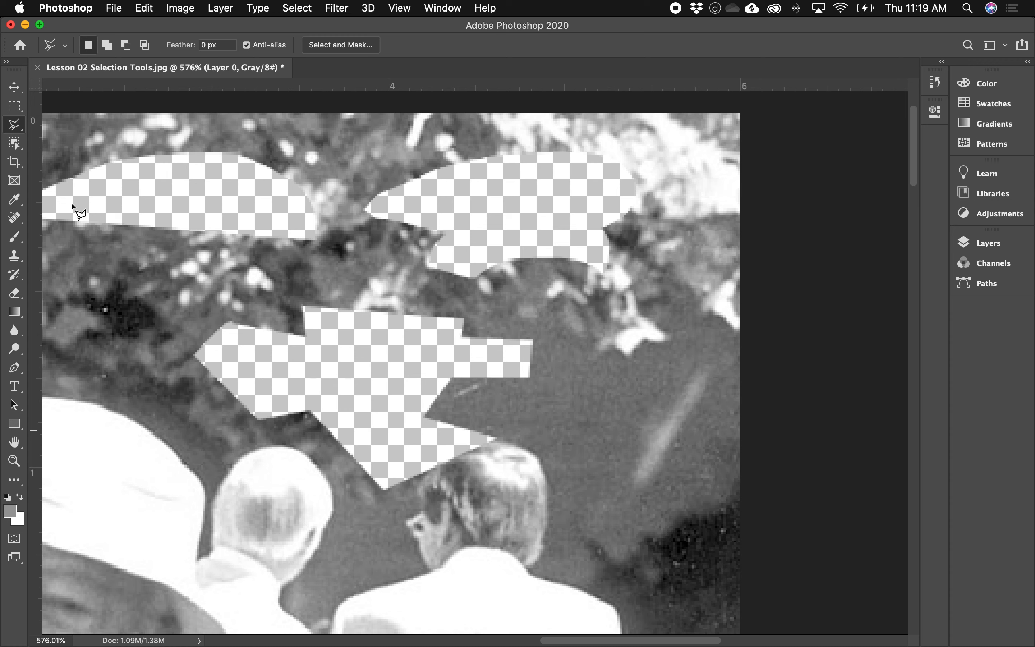
With the Magnetic Lasso, outline a curved area around the light streak beside the dark-haired man's head, delete it and deselect.
left_click(17, 128)
left_click_drag(17, 128, 83, 148)
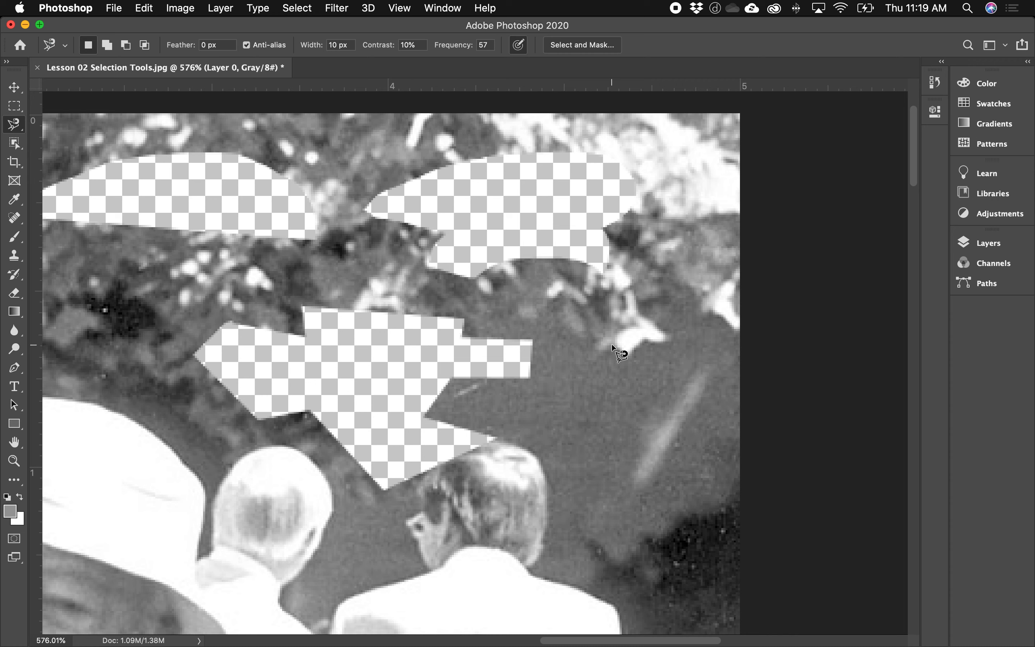
left_click(593, 317)
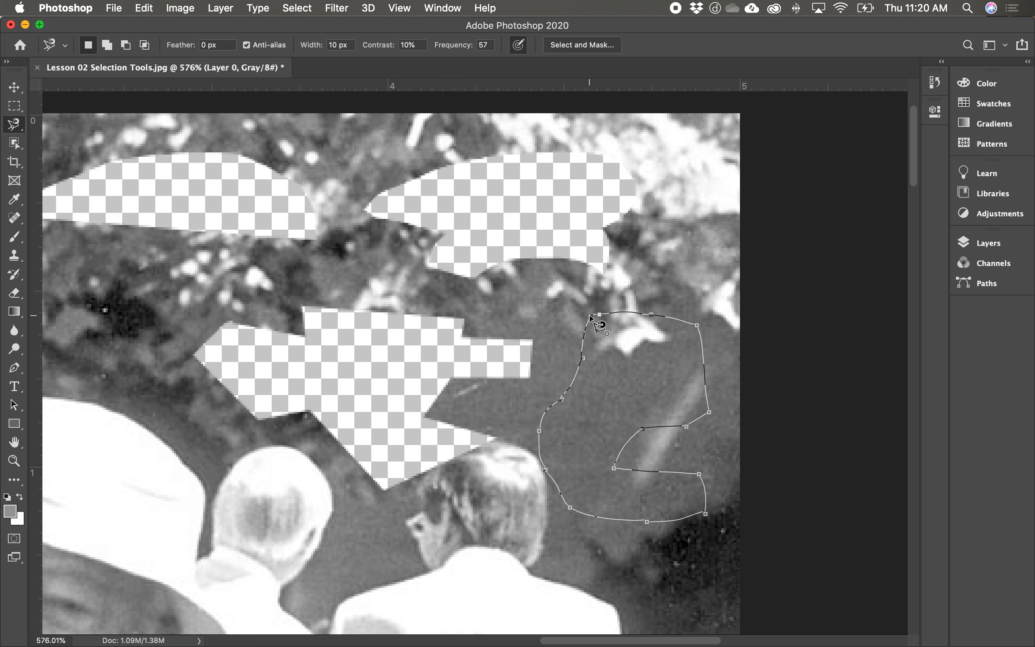
left_click(590, 317)
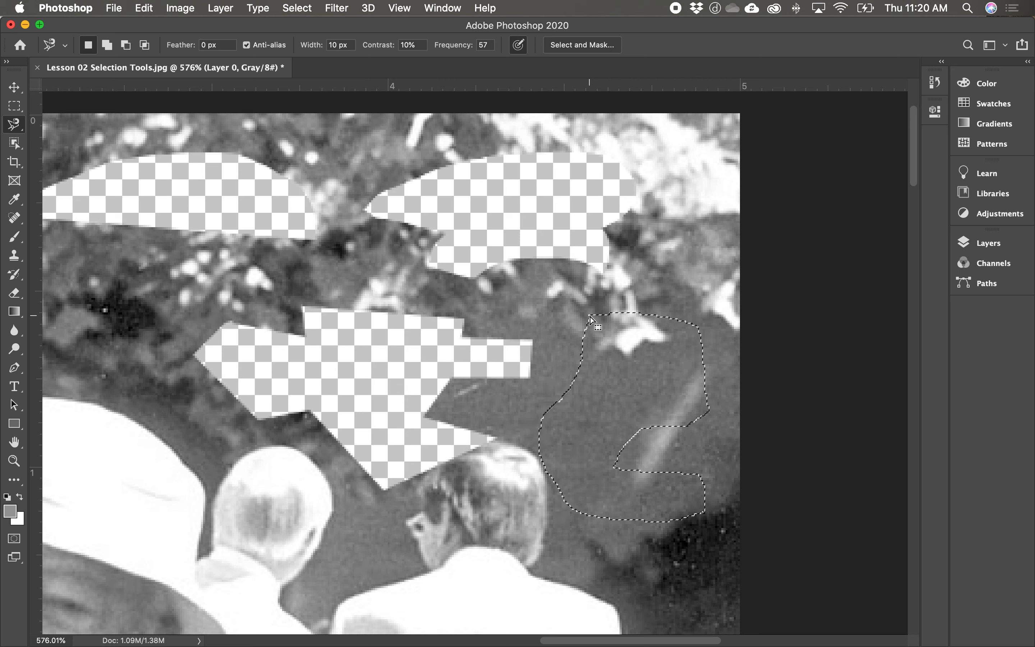
key("Delete")
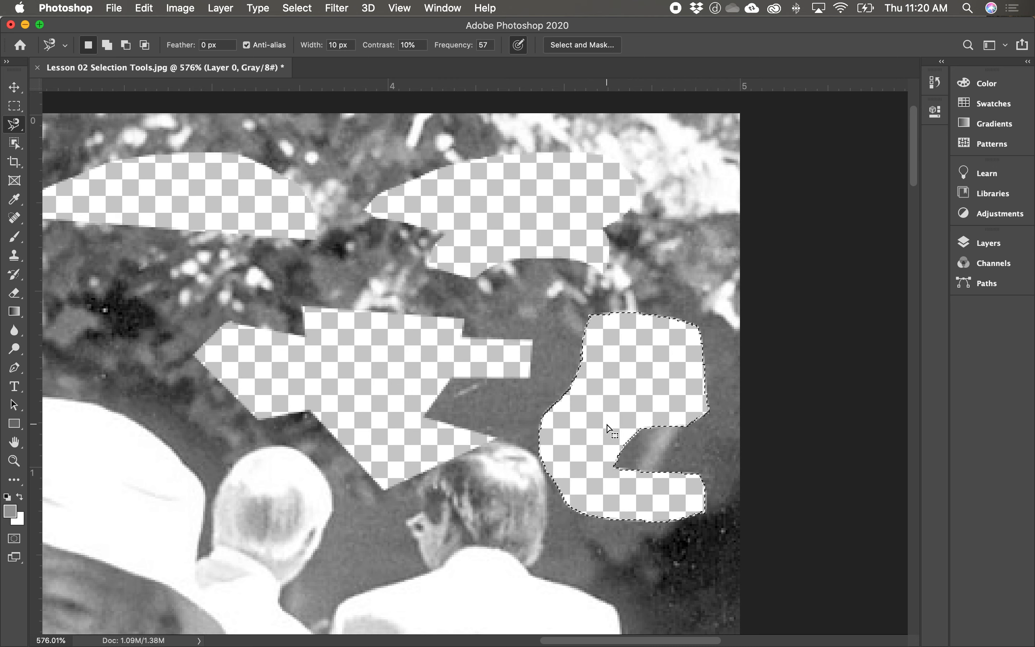
key("super+d")
Trace the background along the white hat's edge with the Magnetic Lasso, delete that area and deselect.
scroll(363, 492, "left", 10)
scroll(363, 492, "down", 3)
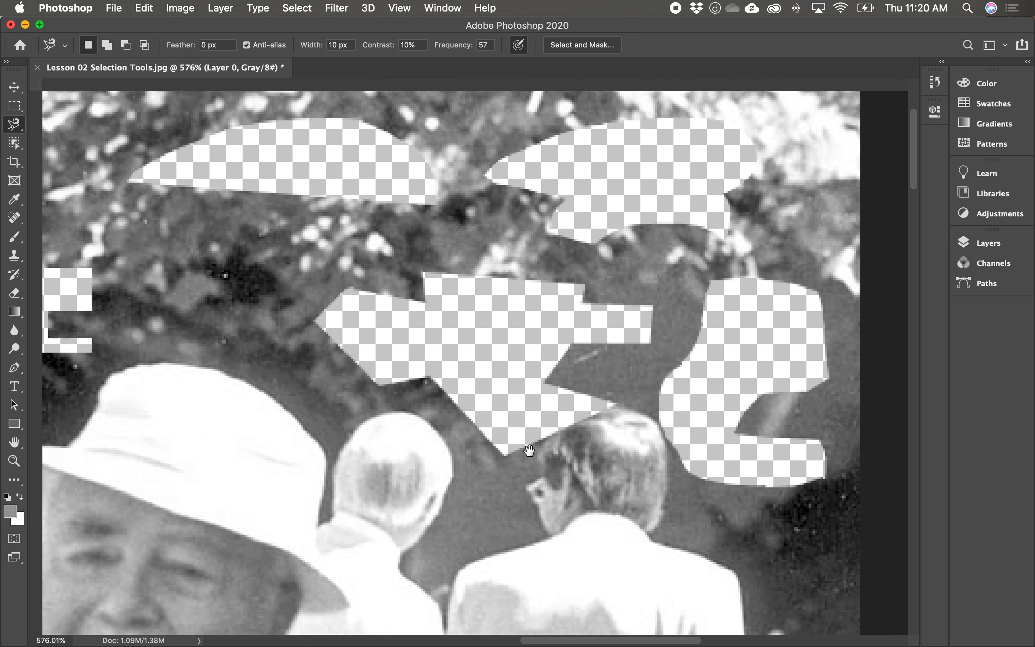
left_click_drag(309, 478, 366, 449)
left_click_drag(281, 437, 445, 425)
mouse_move(439, 364)
left_mouse_down()
mouse_move(474, 363)
mouse_move(450, 371)
left_mouse_up()
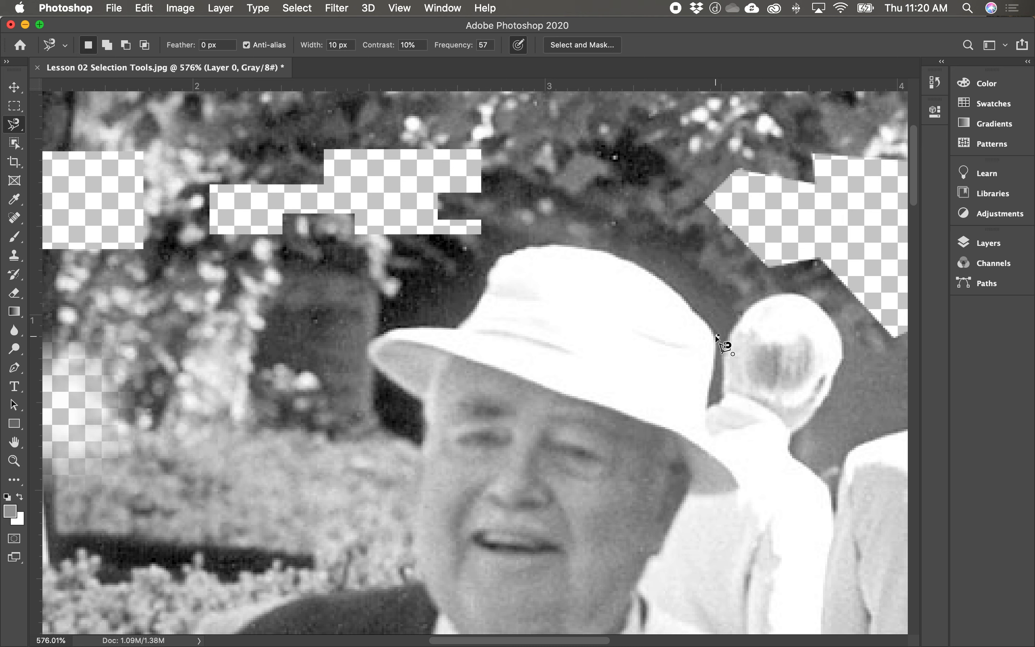
left_click(709, 322)
left_click(676, 293)
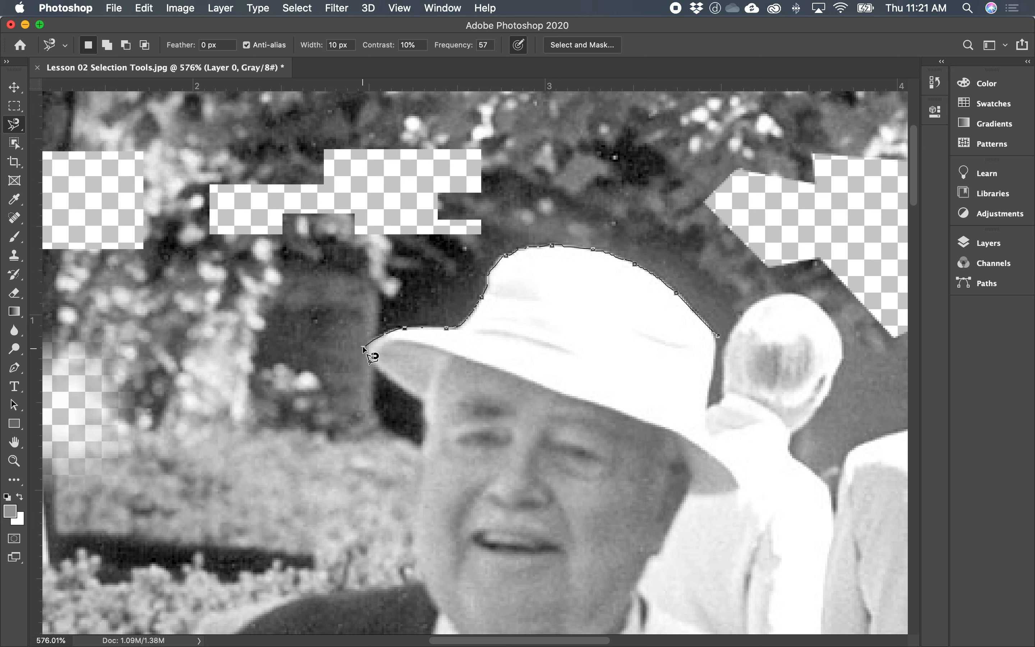
left_click(370, 339)
left_click(369, 362)
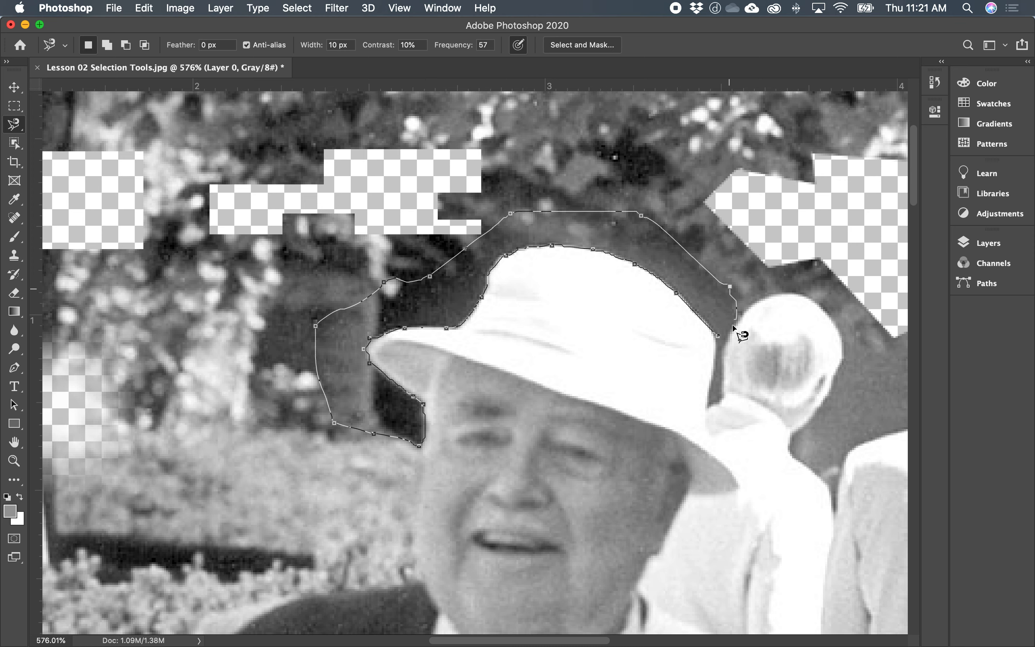
left_click(720, 335)
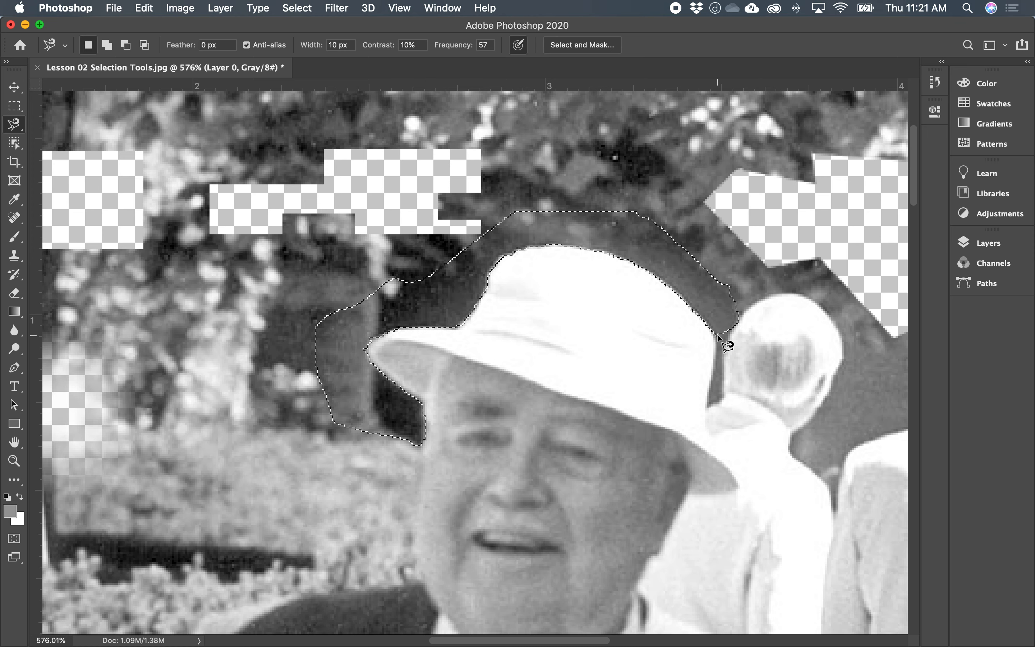
key("Delete")
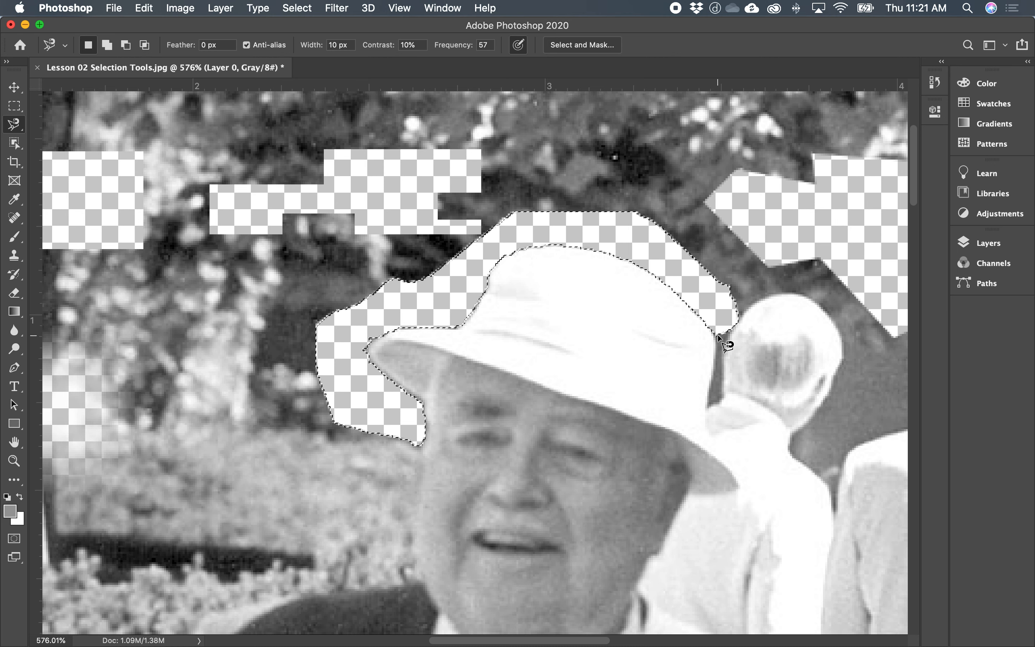
key("super+d")
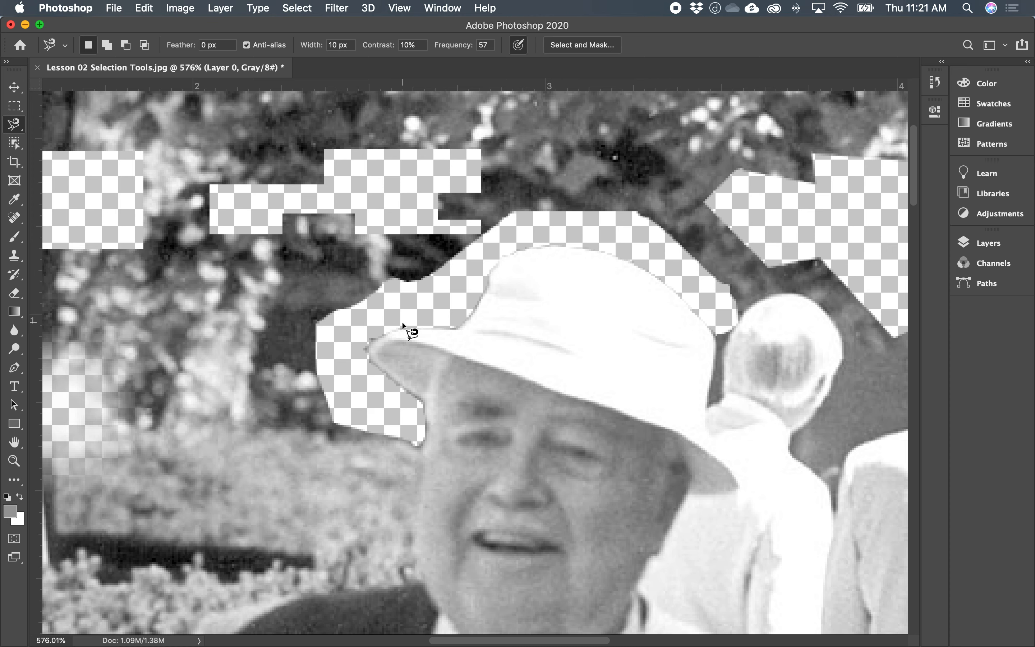
Switch to the Polygonal Lasso tool to work on the hedge beside the man's dark jacket.
left_click(14, 125)
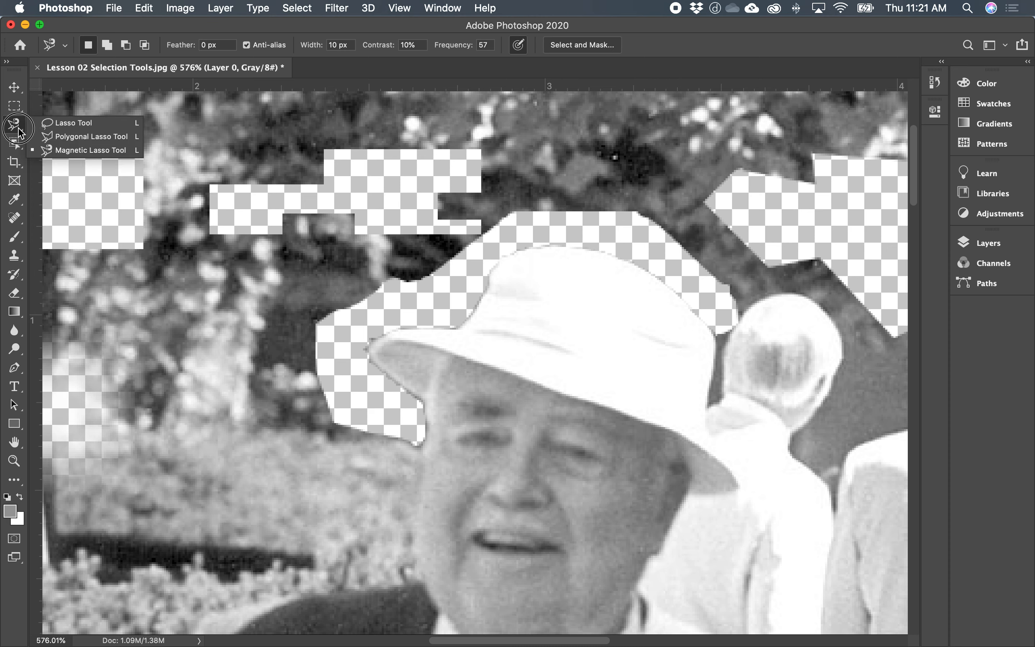
left_click(90, 137)
scroll(364, 485, "left", 5)
scroll(364, 485, "down", 2)
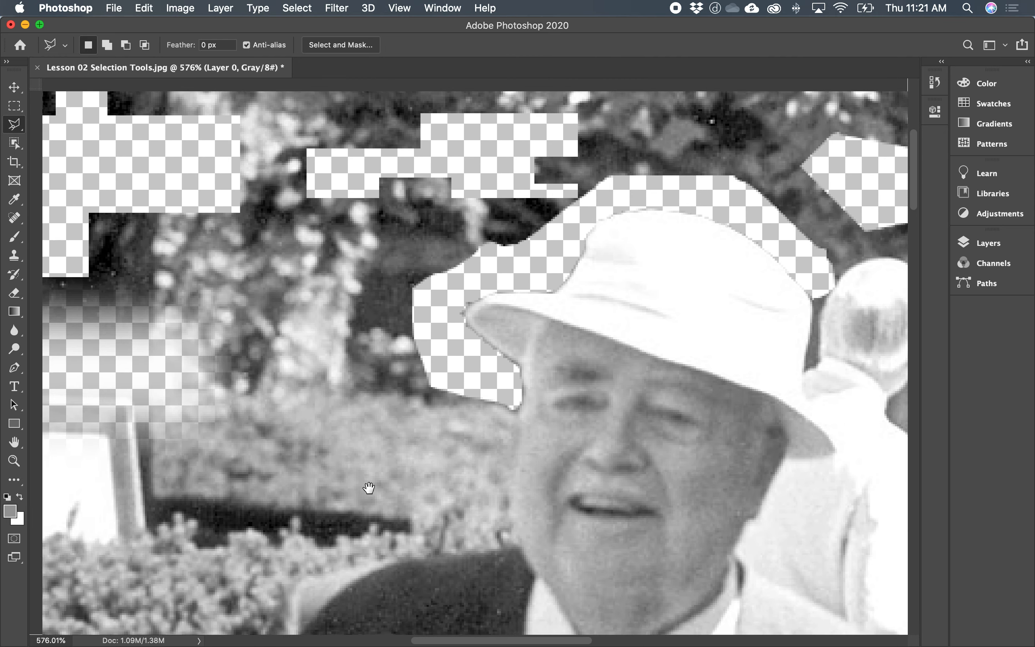
scroll(380, 485, "down", 5)
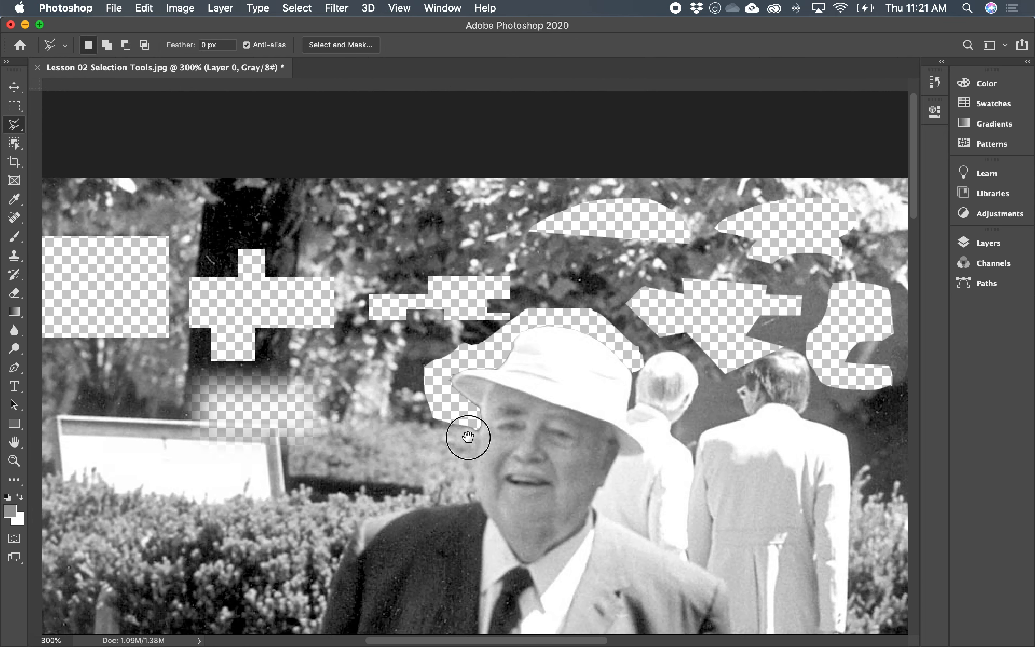
left_click_drag(468, 437, 498, 411)
left_click(473, 455, "alt")
left_click_drag(460, 352, 458, 338)
key("super+r")
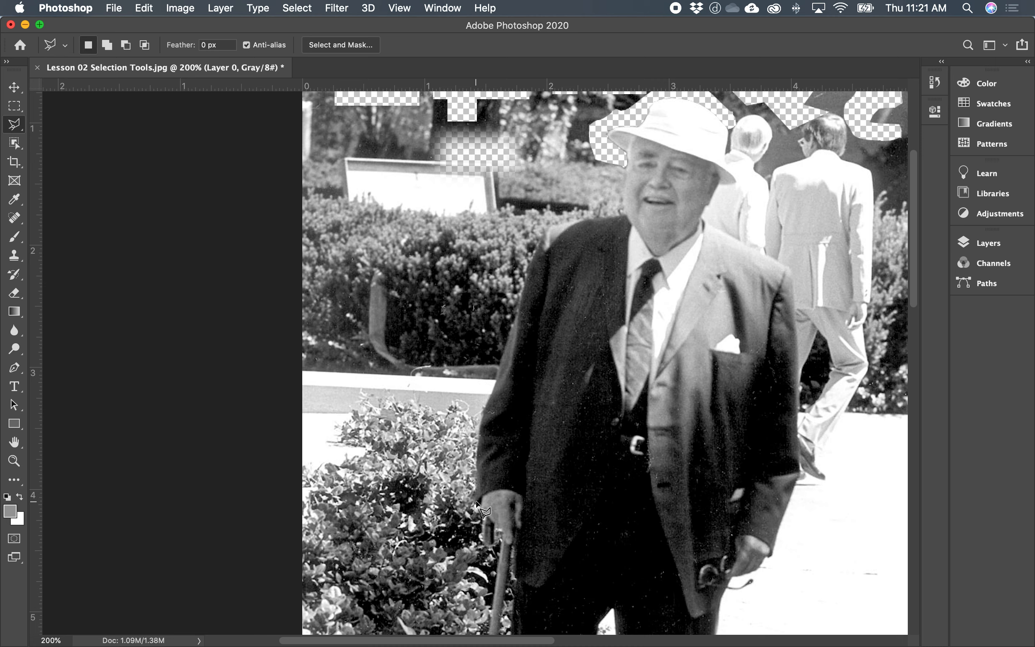
mouse_move(430, 311)
left_mouse_down()
mouse_move(427, 329)
mouse_move(413, 303)
mouse_move(492, 324)
mouse_move(440, 331)
left_mouse_up()
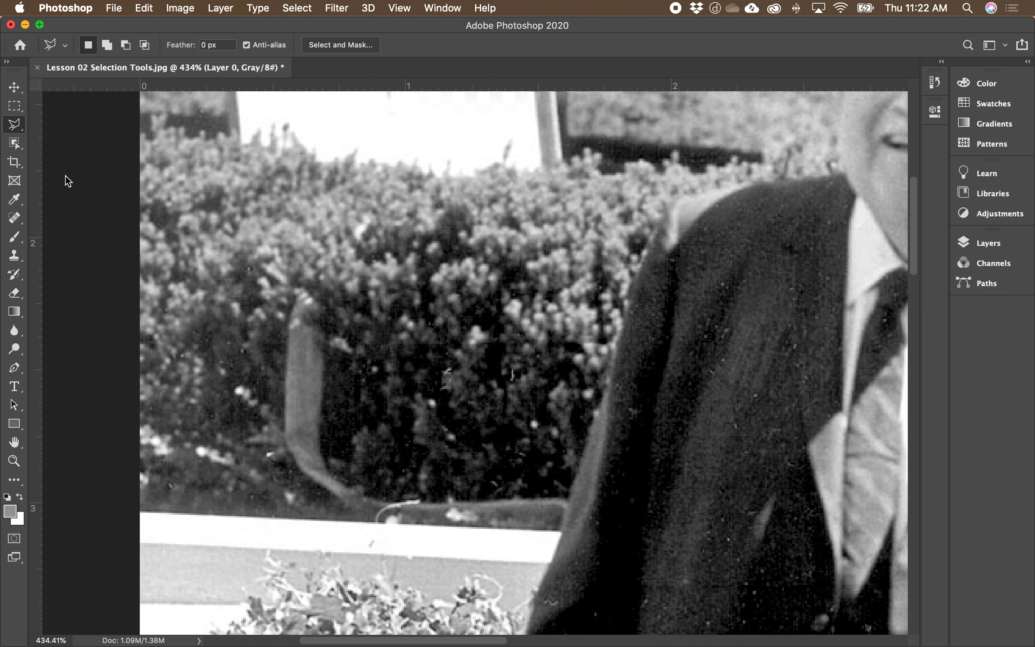
Place a zigzag polygonal lasso outline across the hedge beside the man's jacket, leaving it unclosed.
left_click(185, 307)
left_click(250, 240)
left_click(385, 222)
left_click(464, 383)
left_click(532, 337)
left_click(567, 233)
left_click(579, 305)
left_click(562, 397)
left_click(484, 449)
left_click(388, 465)
left_click(326, 360)
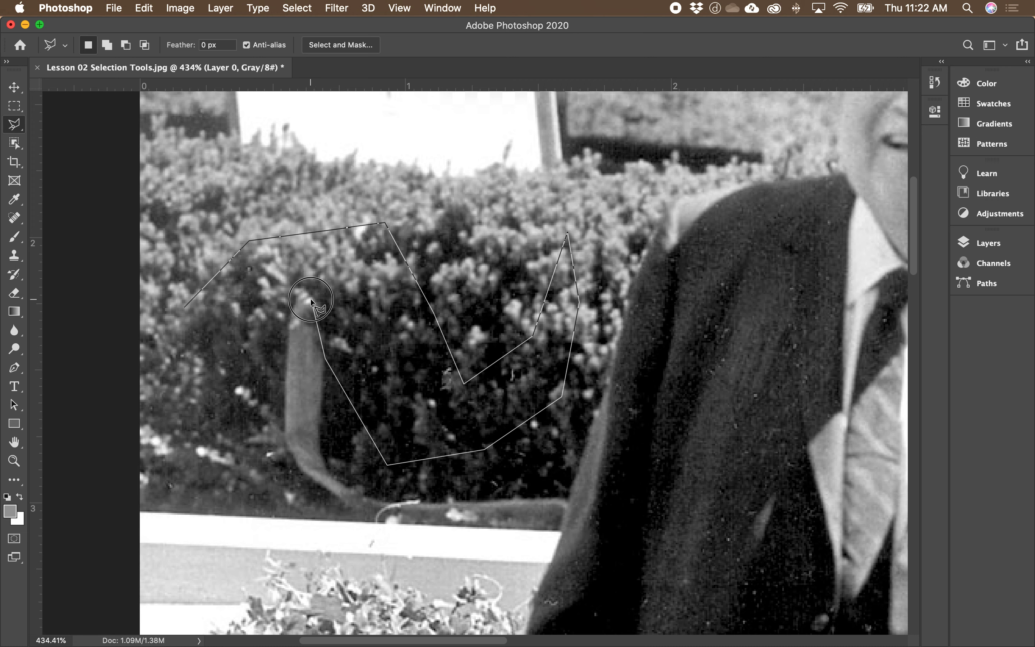
left_click(311, 299)
left_click(209, 383)
left_click(199, 491)
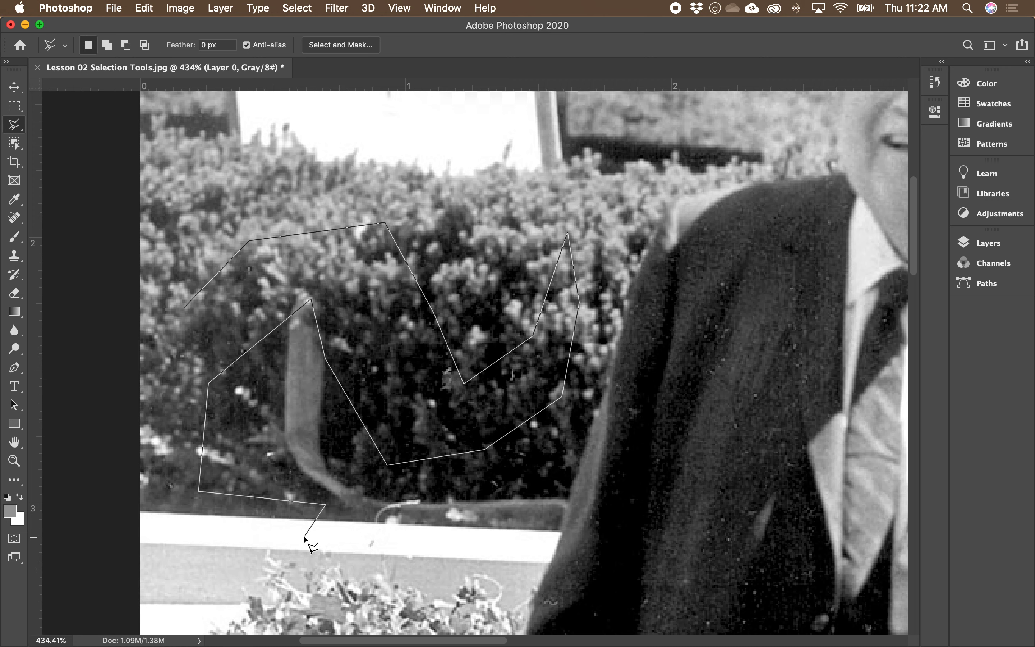
left_click(201, 440)
Remove the placed polygonal lasso points one by one until the whole outline is gone.
key("BackSpace")
key("BackSpace")
key("BackSpace")
key("BackSpace")
key("BackSpace")
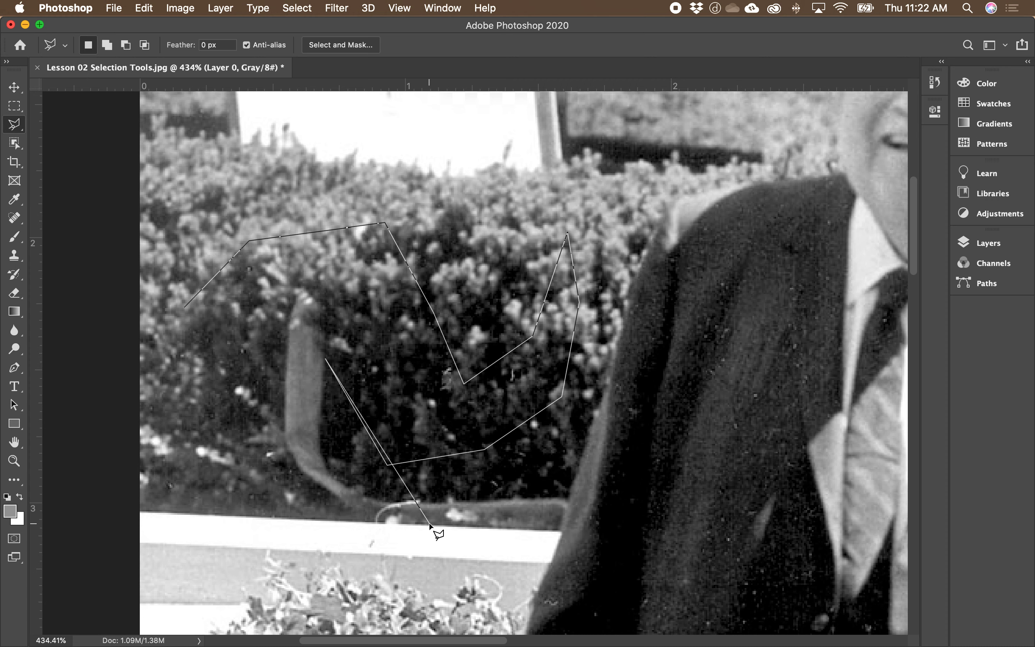
key("BackSpace")
key("BackSpace")
key("BackSpace")
key("BackSpace")
key("BackSpace")
key("BackSpace")
key("BackSpace")
key("BackSpace")
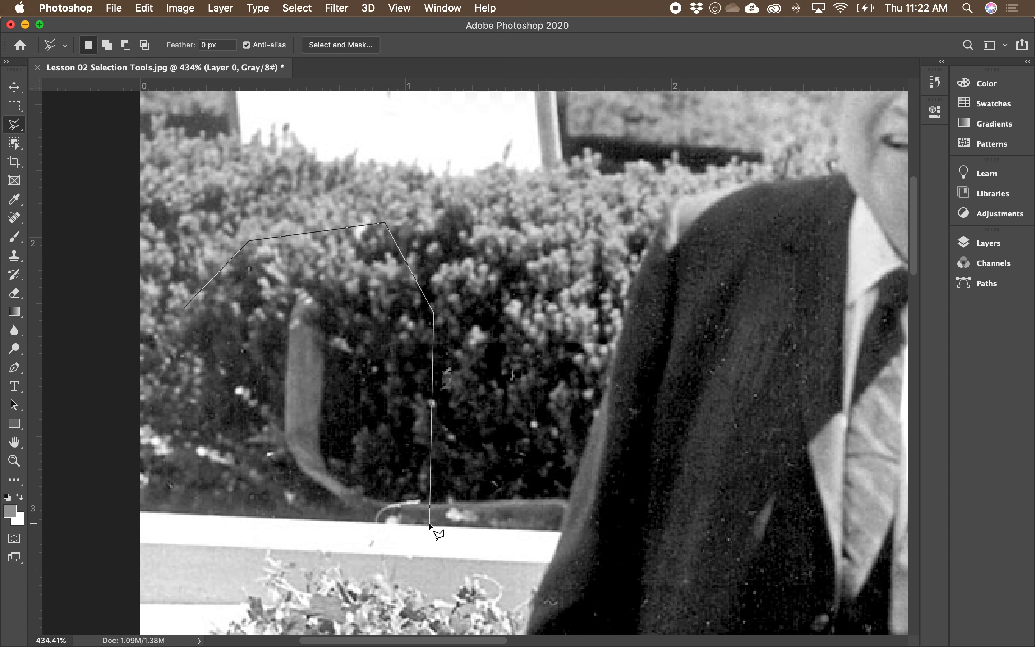
key("BackSpace")
key("BackSpace")
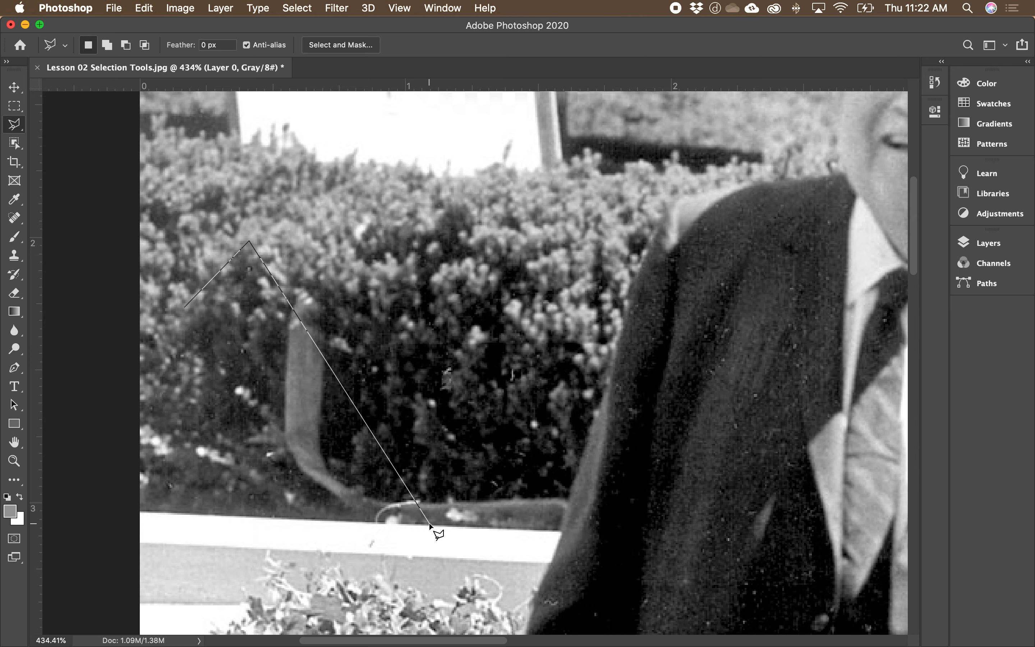
key("BackSpace")
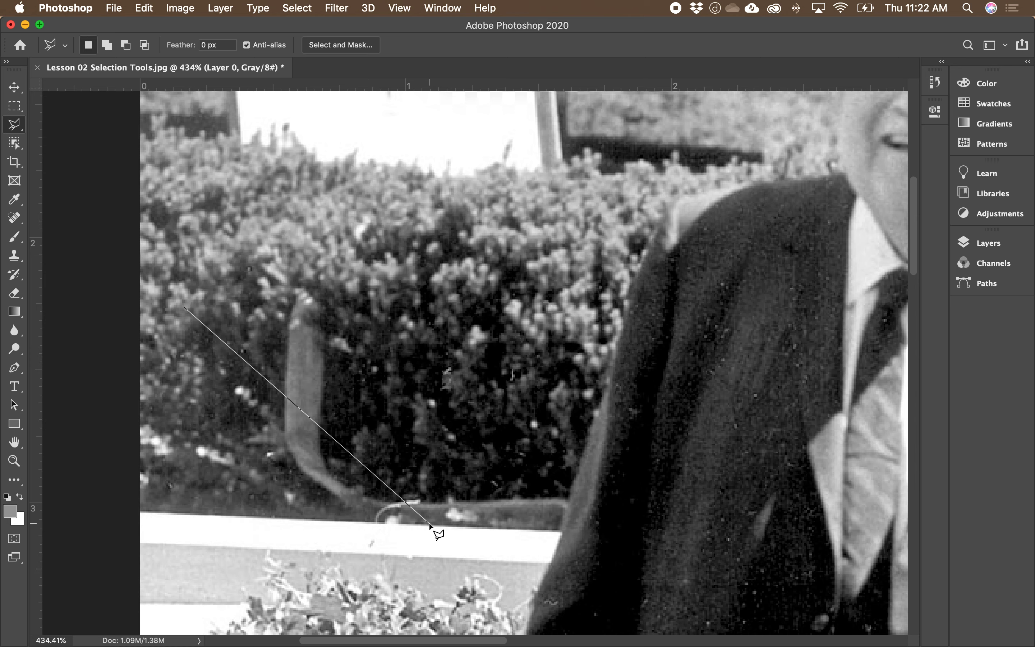
key("BackSpace")
Start a polygonal lasso outline outside the photo's edge and run it across the hedge to the jacket's shoulder.
left_click(360, 374, "alt")
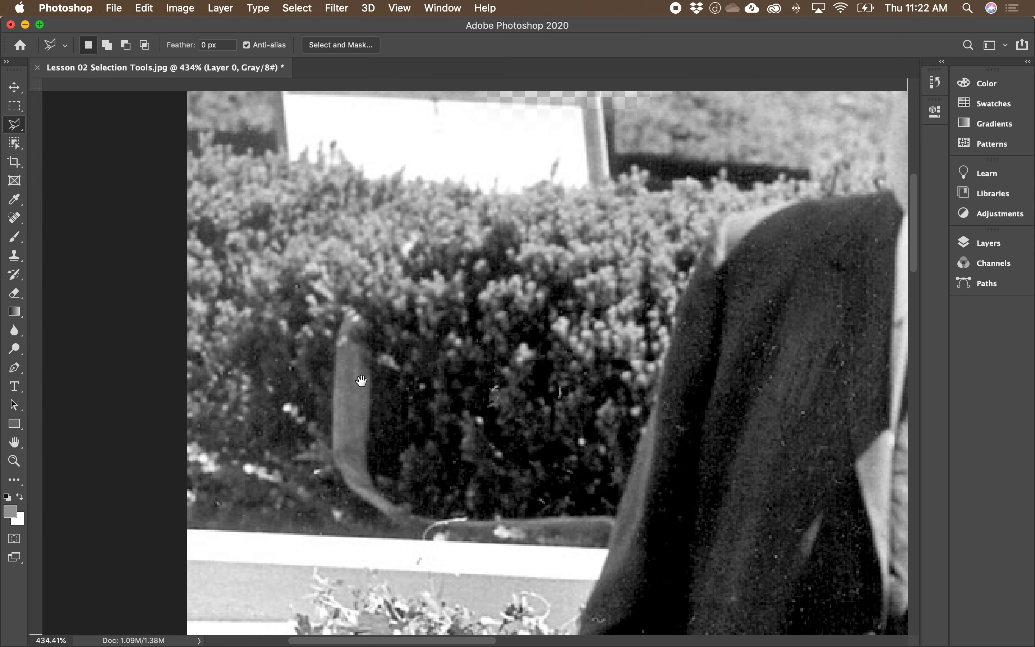
left_click(385, 366, "alt")
left_click(430, 375, "alt")
left_click_drag(417, 377, 367, 351)
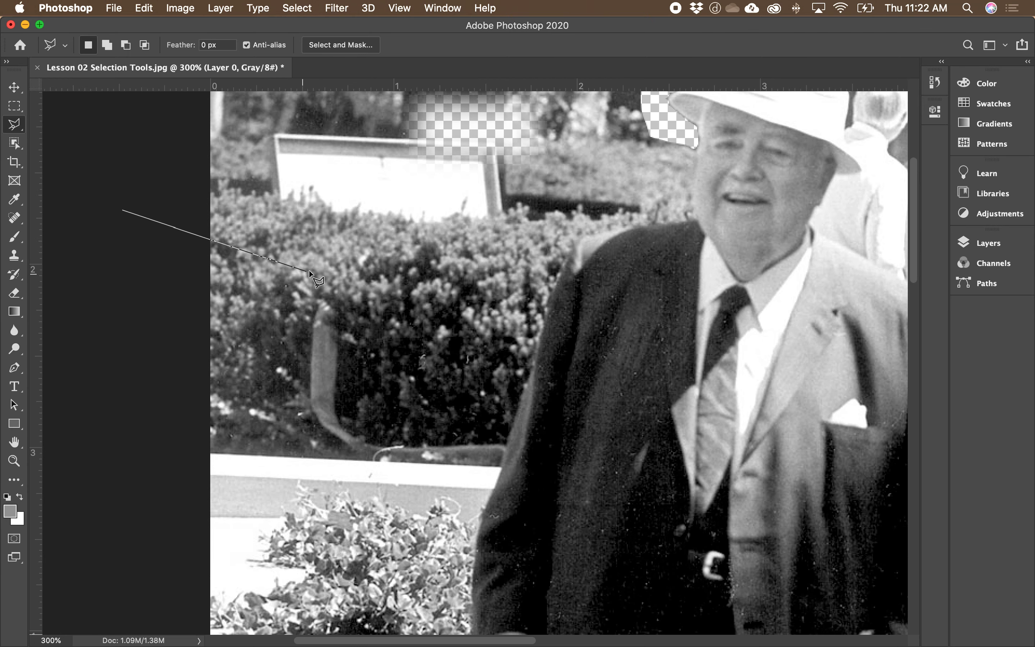
left_click(574, 241)
Continue the polygonal lasso outline from the shoulder down the sleeve's edge to the level of the white ledge, removing stray points.
left_click(544, 271, "super")
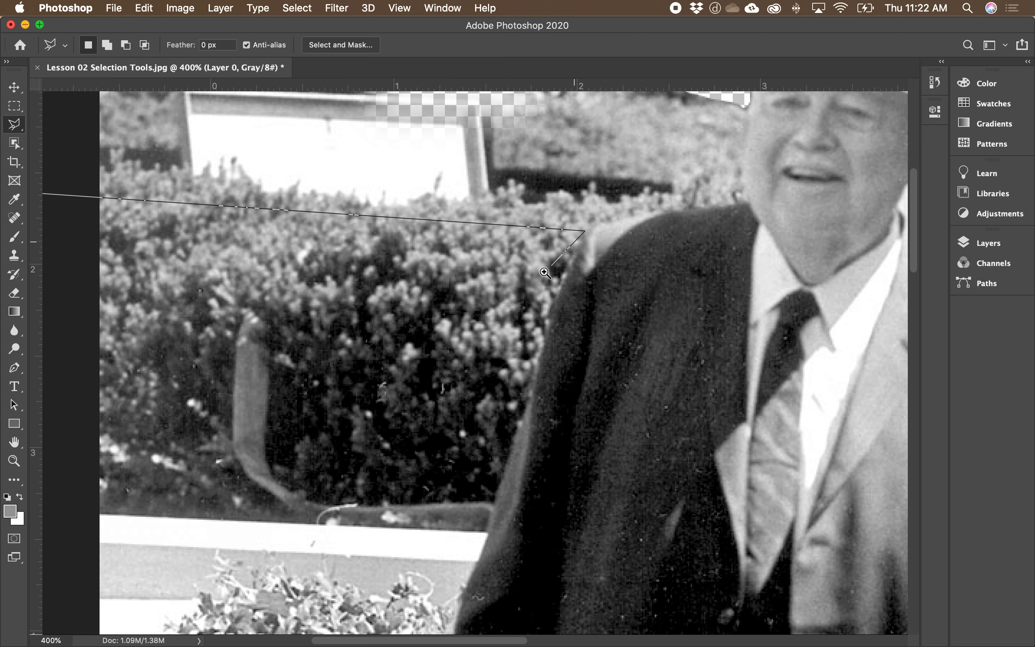
left_click(549, 276, "super")
left_click(555, 274, "super")
left_click(556, 275, "super")
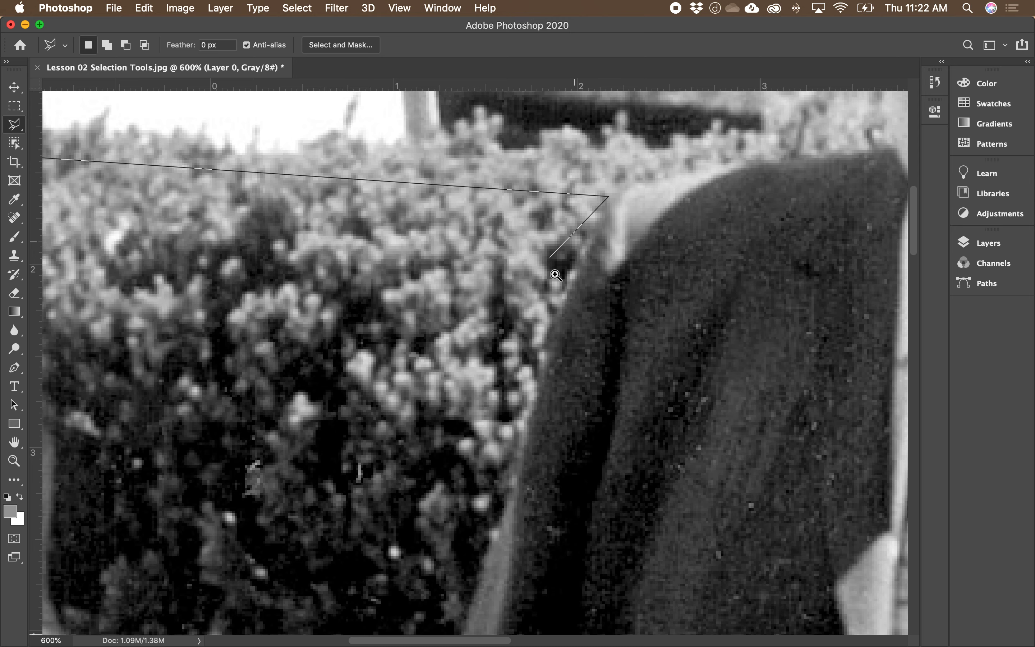
left_click(556, 275, "super")
left_click_drag(545, 279, 522, 268)
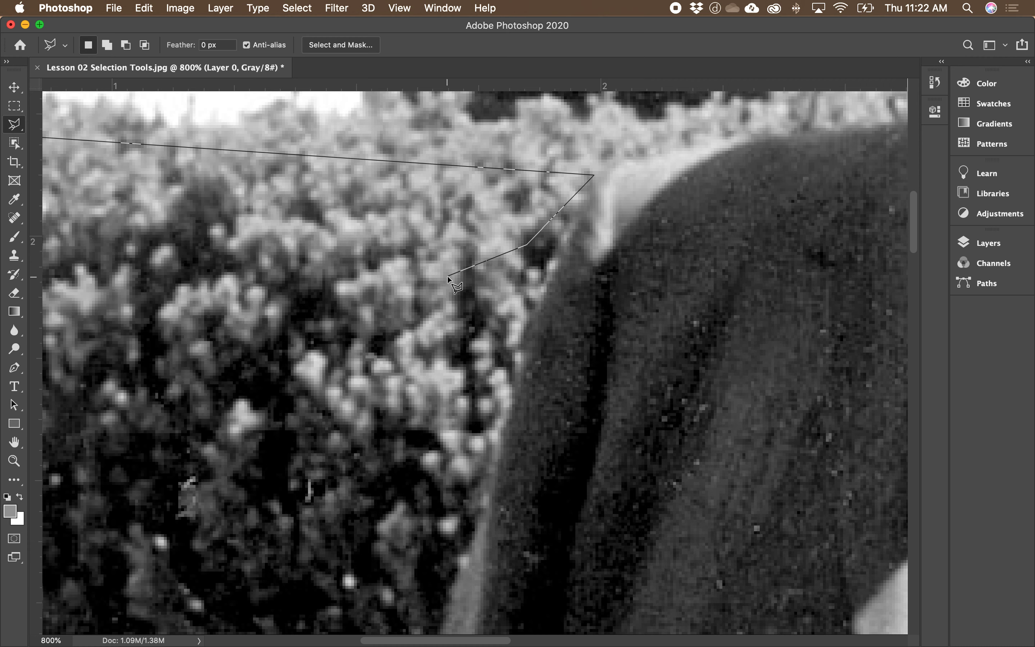
left_click(549, 262)
left_click(509, 411)
left_click_drag(452, 441, 477, 240)
key("BackSpace")
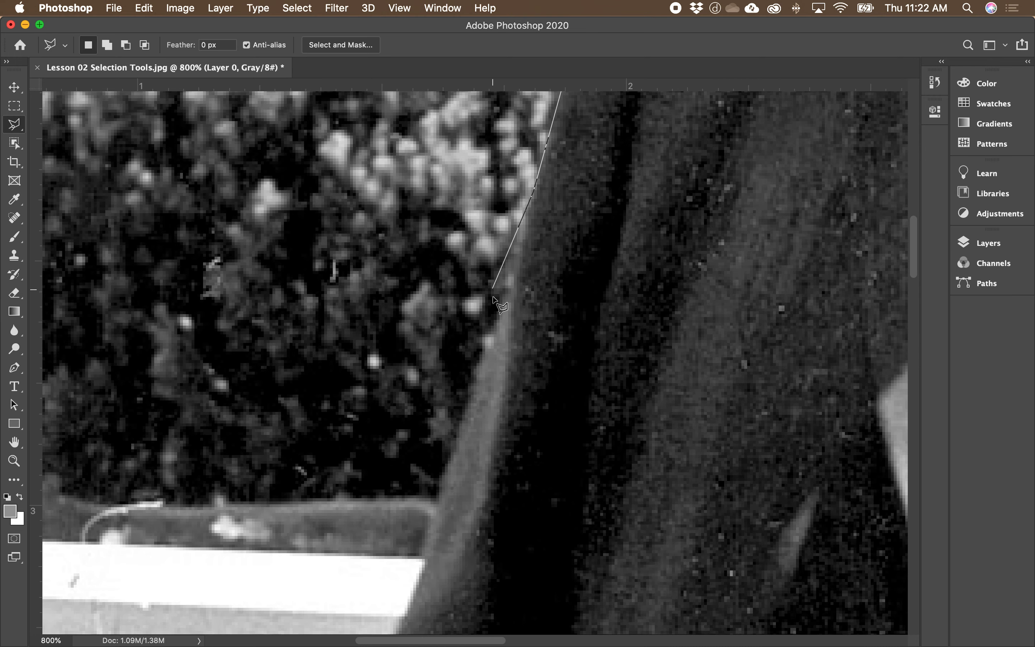
left_click(470, 395)
left_click_drag(400, 432, 441, 238)
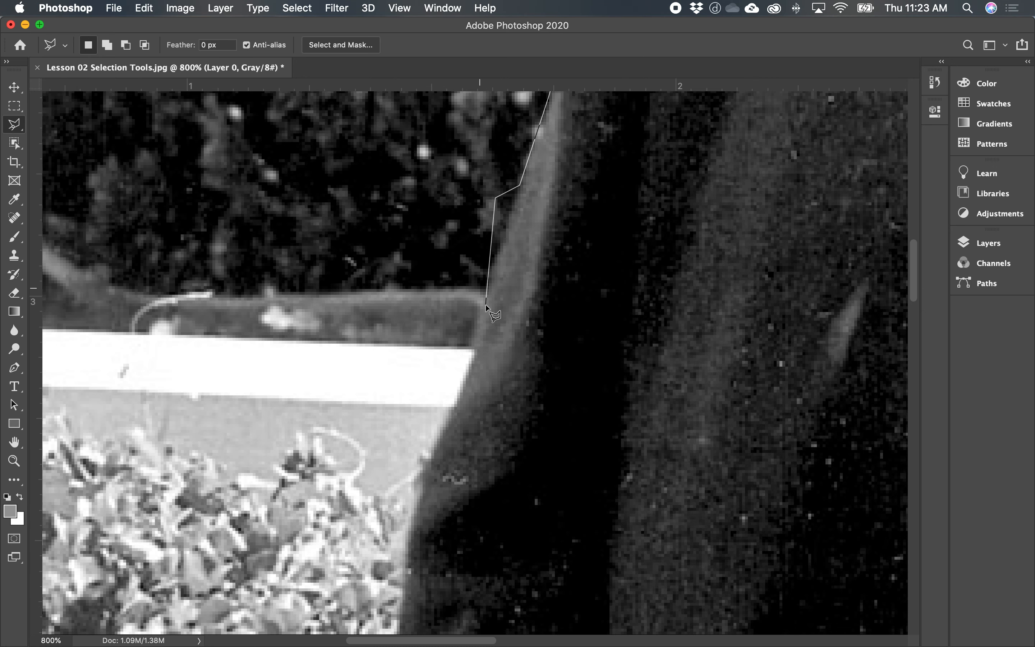
key("BackSpace")
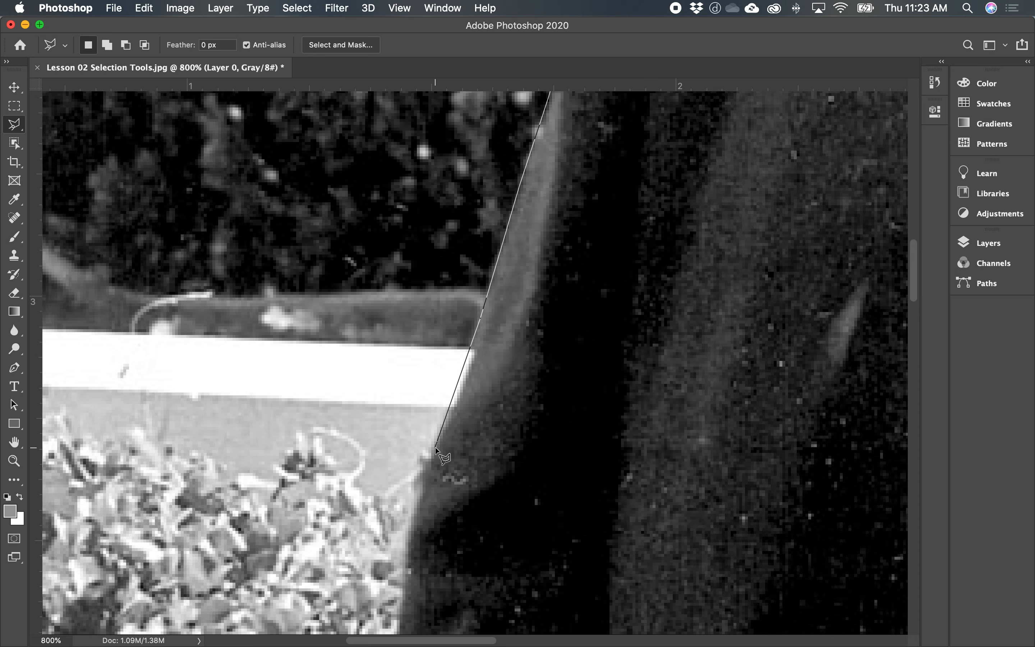
Extend the polygonal lasso outline along the lower sleeve, past the ledge and bush, down to the cuff above the hand.
left_click(464, 382)
left_click(422, 470)
left_click_drag(367, 463, 397, 229)
key("BackSpace")
left_click(434, 291)
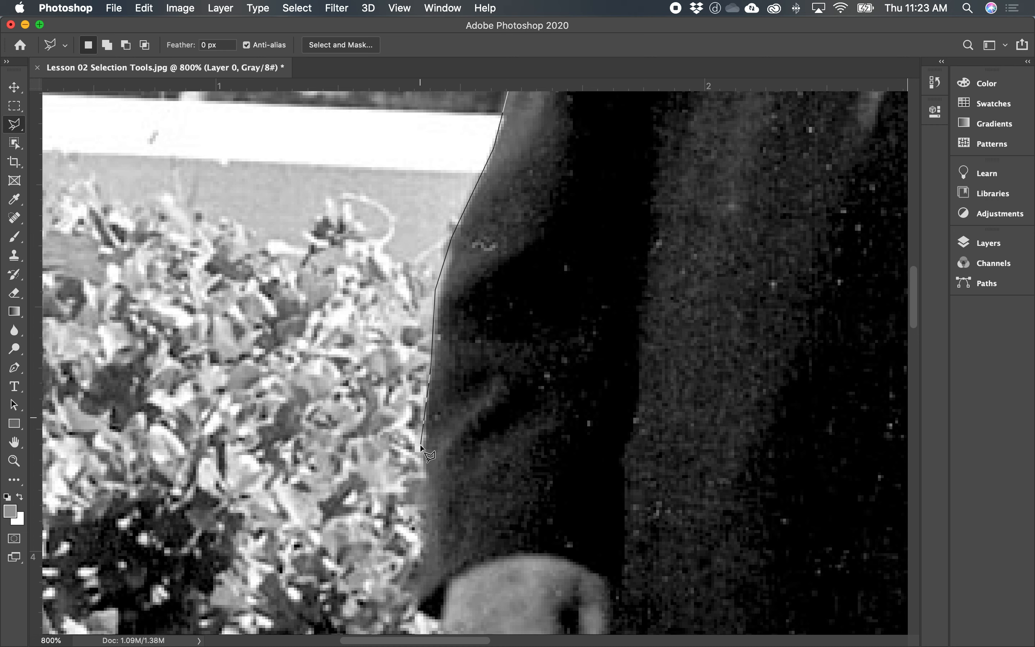
left_click(425, 506)
left_click(417, 605)
Run the outline from the cuff across the bush and up outside the photo's edge, closing it at its starting point.
scroll(282, 498, "down", 1)
scroll(282, 498, "down", 4)
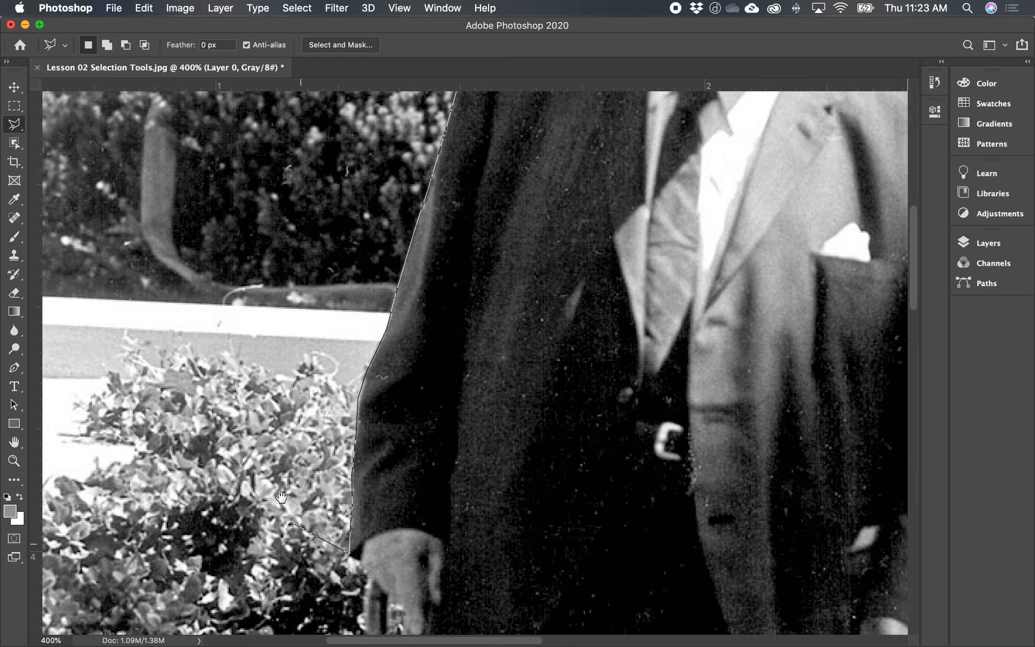
scroll(281, 498, "down", 1)
left_click_drag(265, 492, 428, 471)
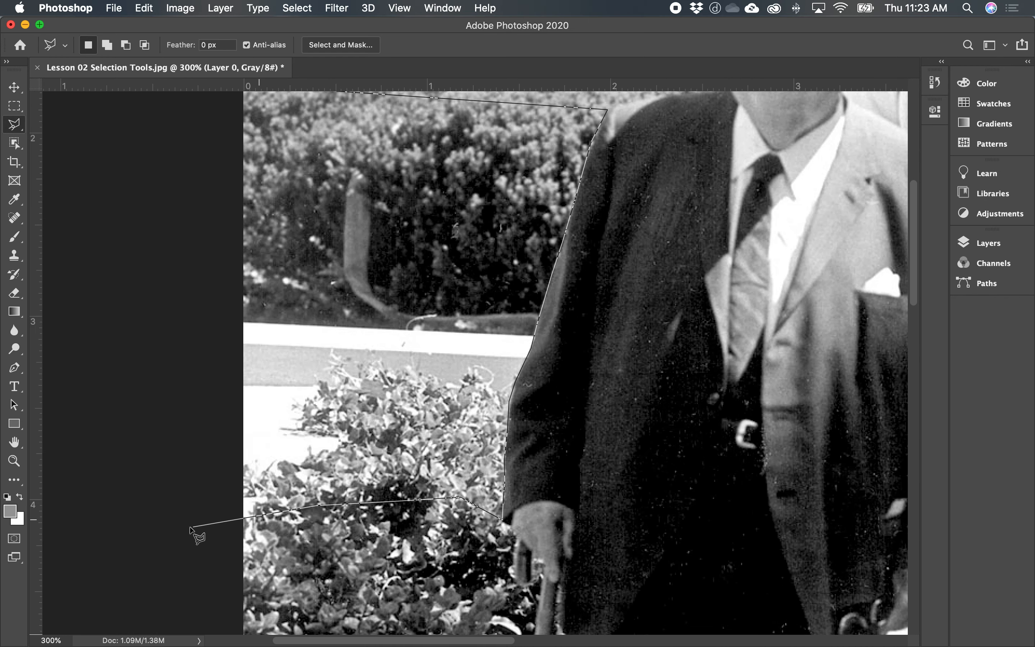
left_click(180, 521)
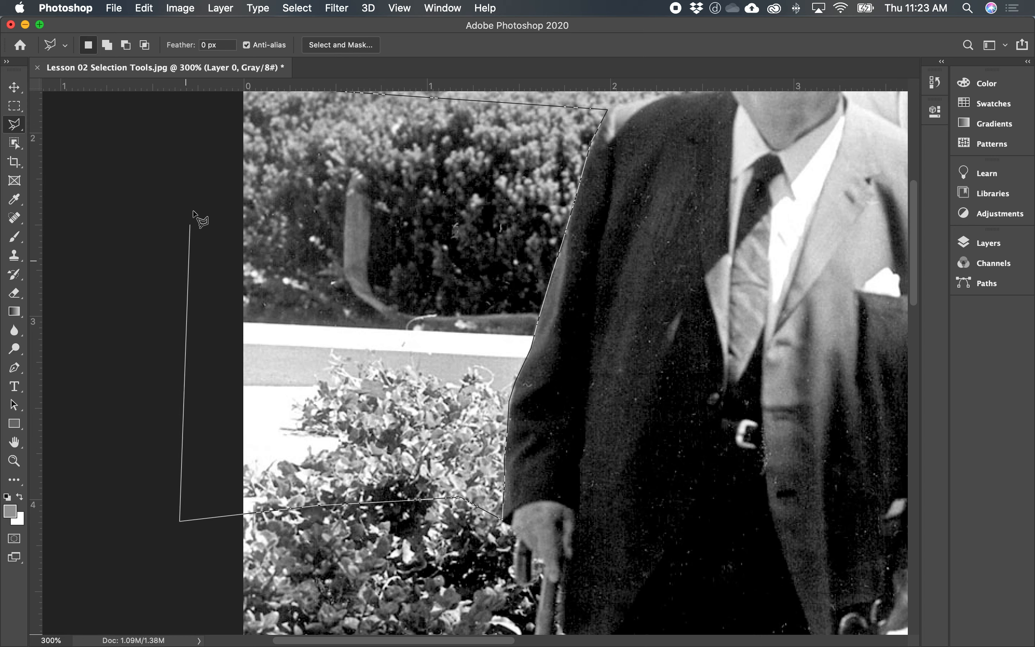
left_click_drag(188, 204, 175, 325)
left_click(177, 328)
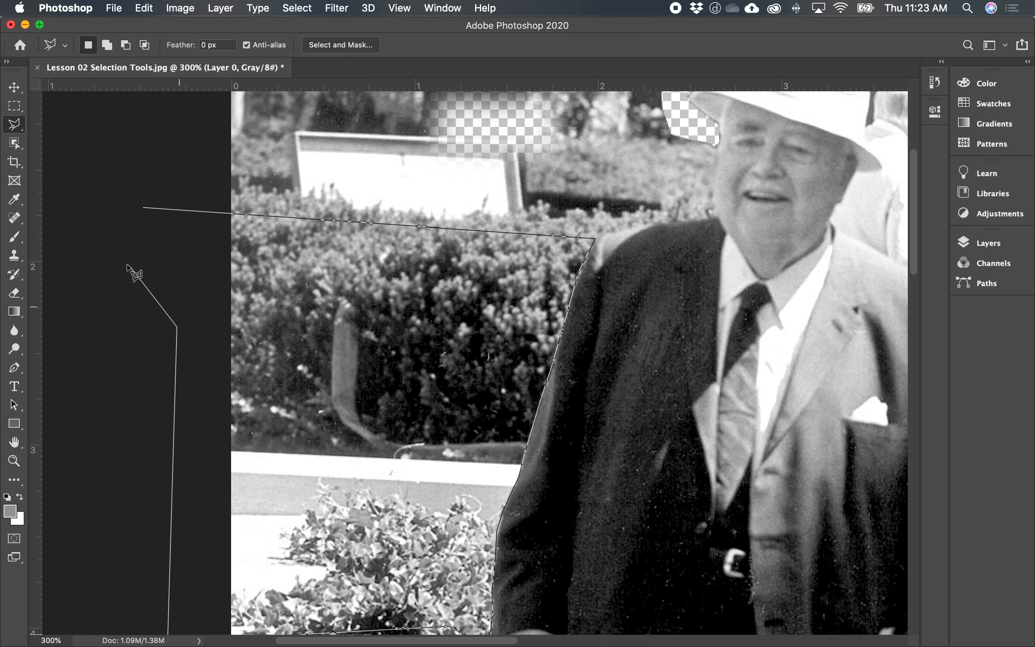
left_click(144, 209)
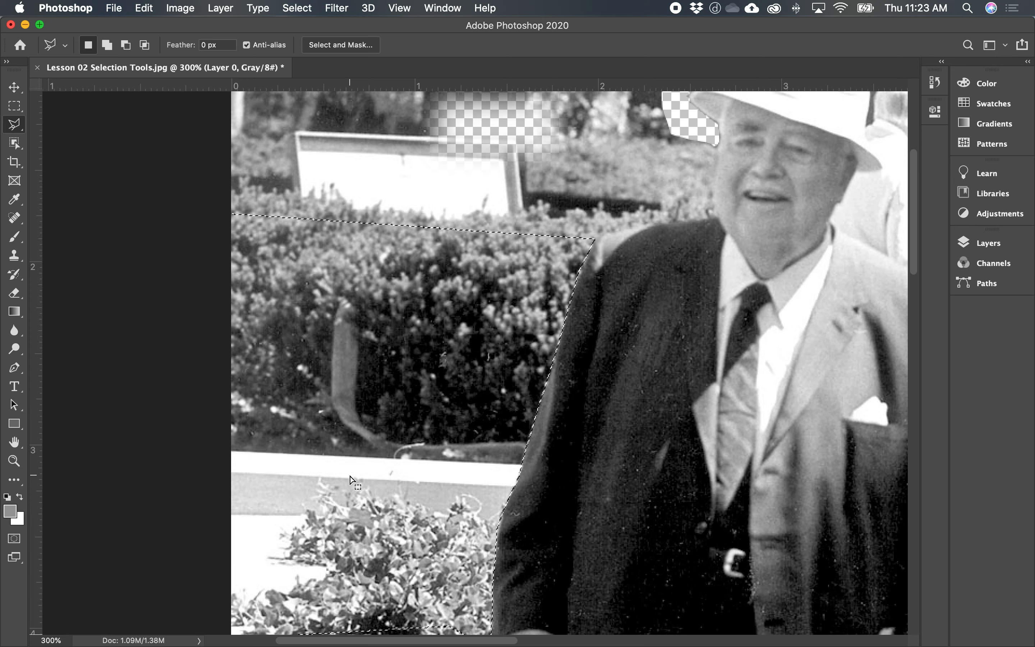
Cut the selected hedge, ledge and bush area out of the photo.
key("super+x")
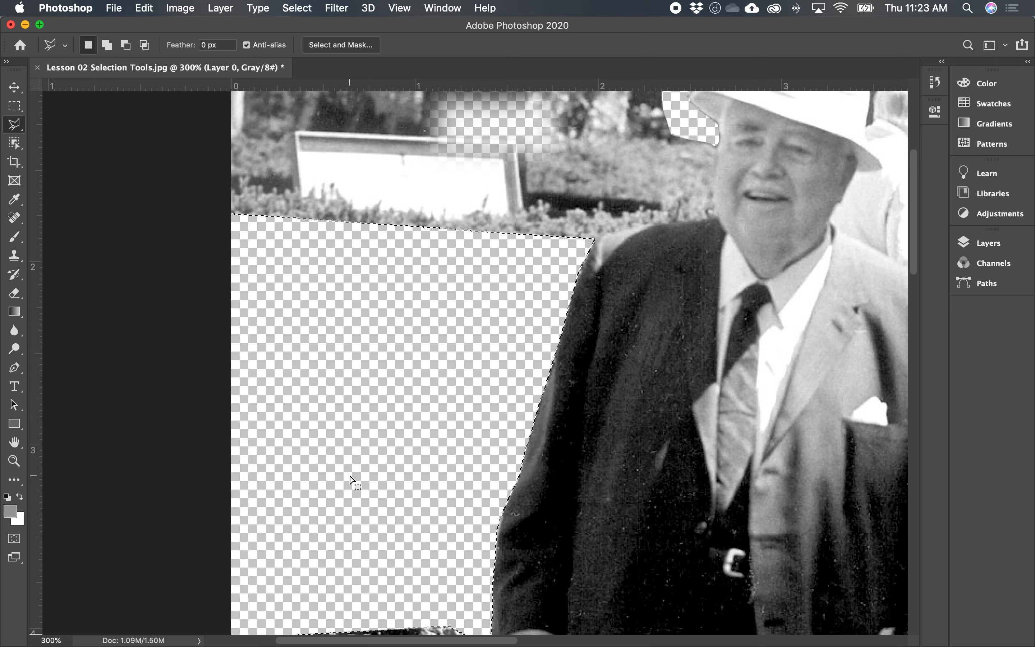
left_click(440, 480, "alt")
left_click(442, 427, "alt")
left_click_drag(431, 436, 399, 411)
key("super+r")
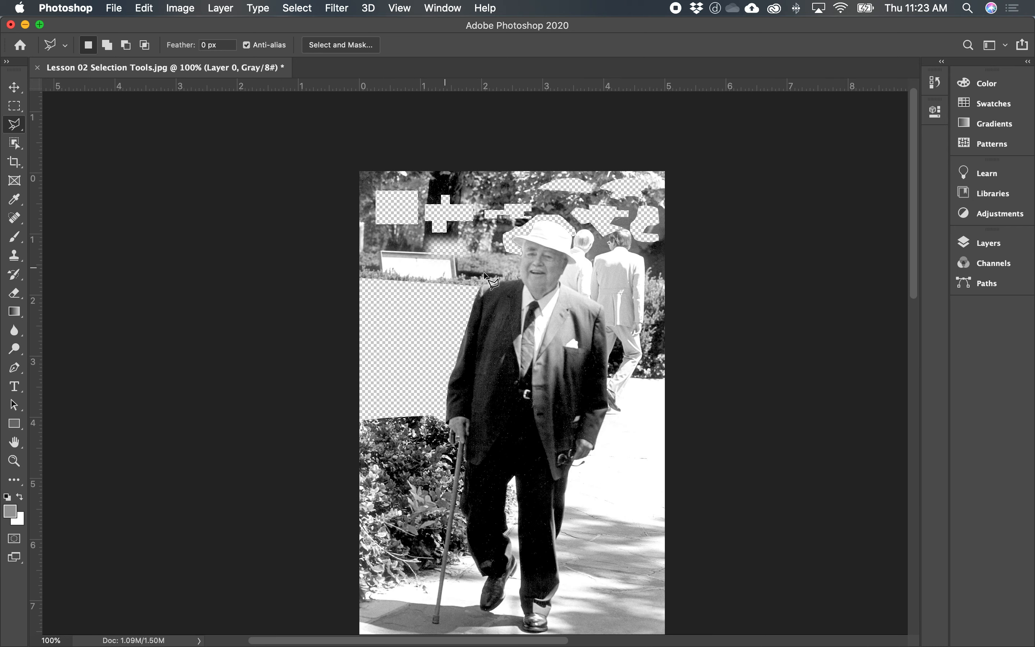